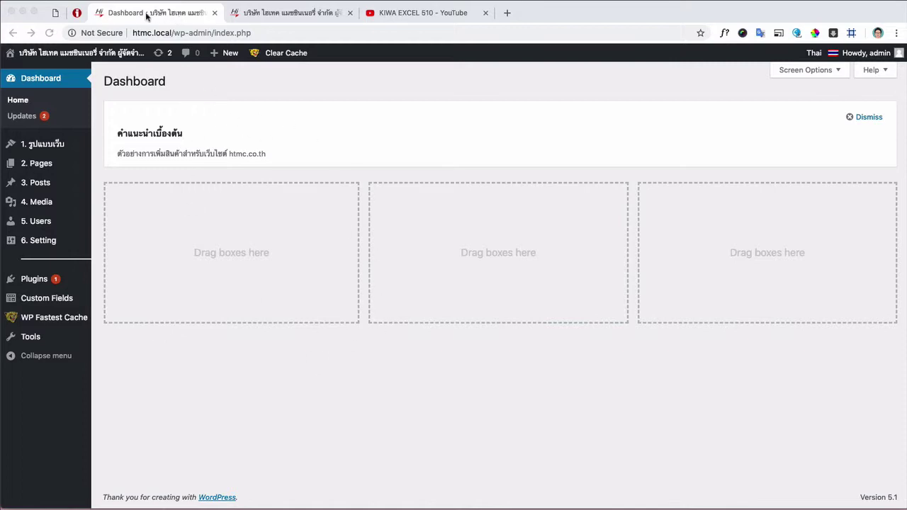
Step: View the public website's front page, return to the admin dashboard and open the list of all posts
{"action": "left_click", "coordinate": [281, 15]}
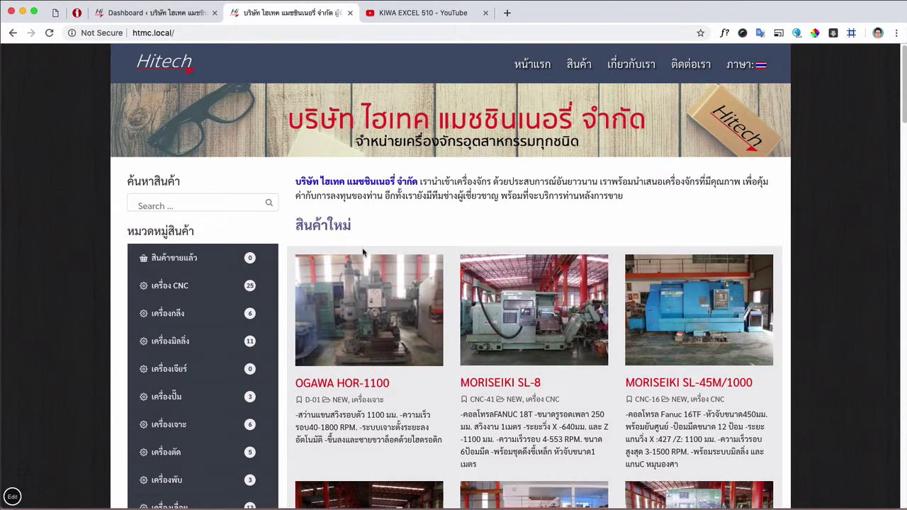
{"action": "left_click", "coordinate": [144, 21]}
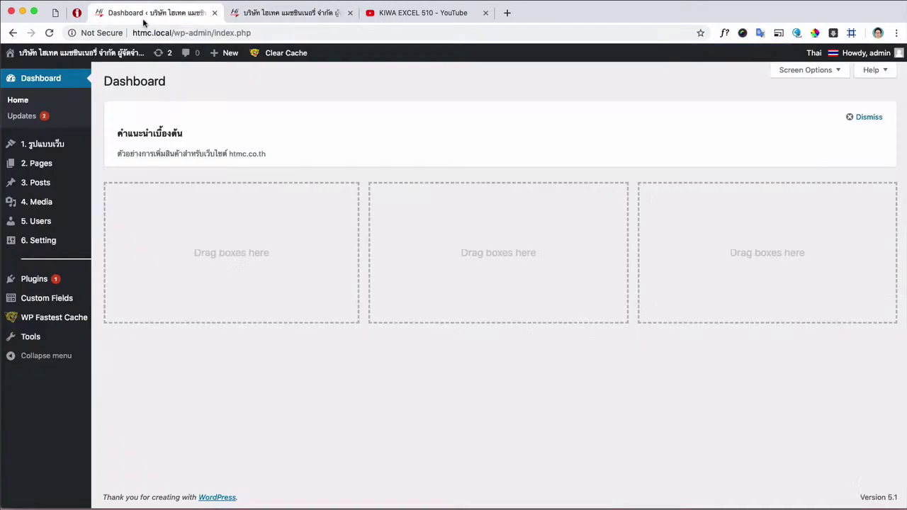
{"action": "mouse_move", "coordinate": [42, 202]}
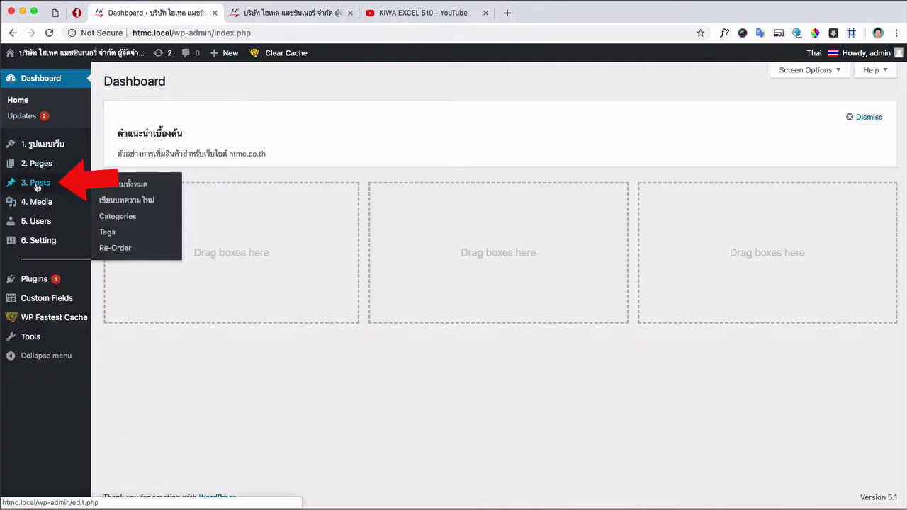
{"action": "left_click", "coordinate": [41, 185]}
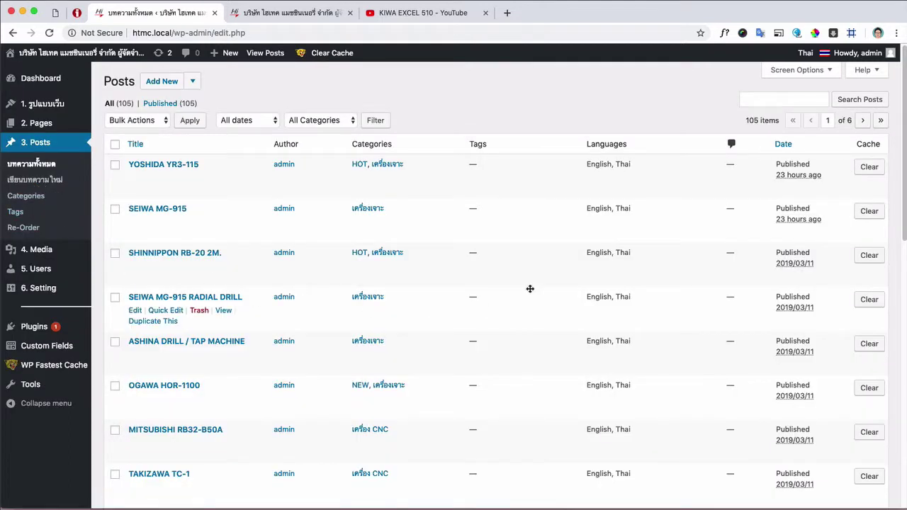
Step: Search the posts for product code d-01
{"action": "left_click", "coordinate": [765, 103]}
{"action": "type", "text": "d-0"}
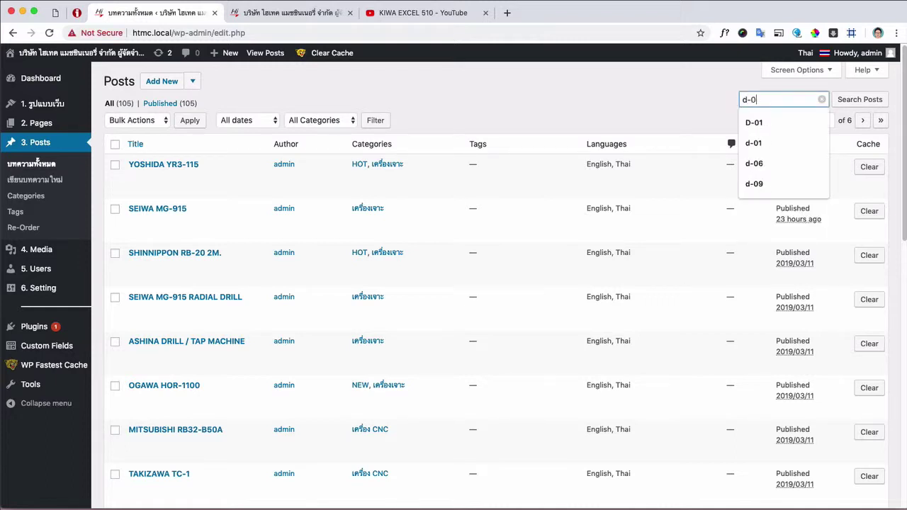
{"action": "type", "text": "1"}
{"action": "left_click", "coordinate": [858, 99]}
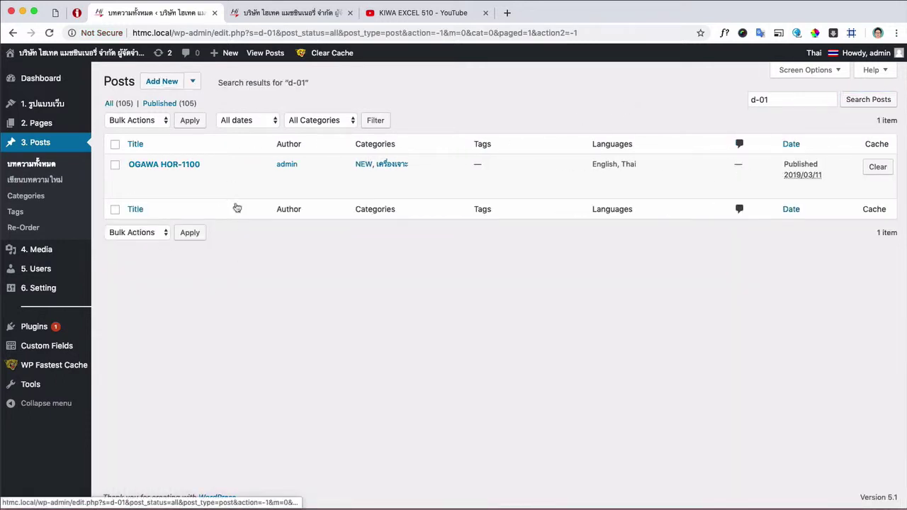
{"action": "mouse_move", "coordinate": [167, 171]}
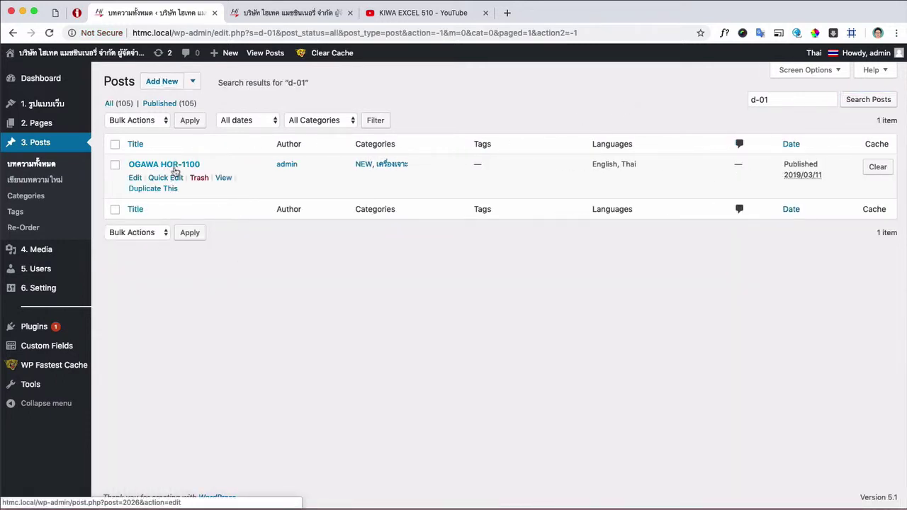
Step: Clear the d-01 search and list all posts again
{"action": "triple_click", "coordinate": [826, 99]}
{"action": "key", "text": "BackSpace"}
{"action": "left_click", "coordinate": [499, 108]}
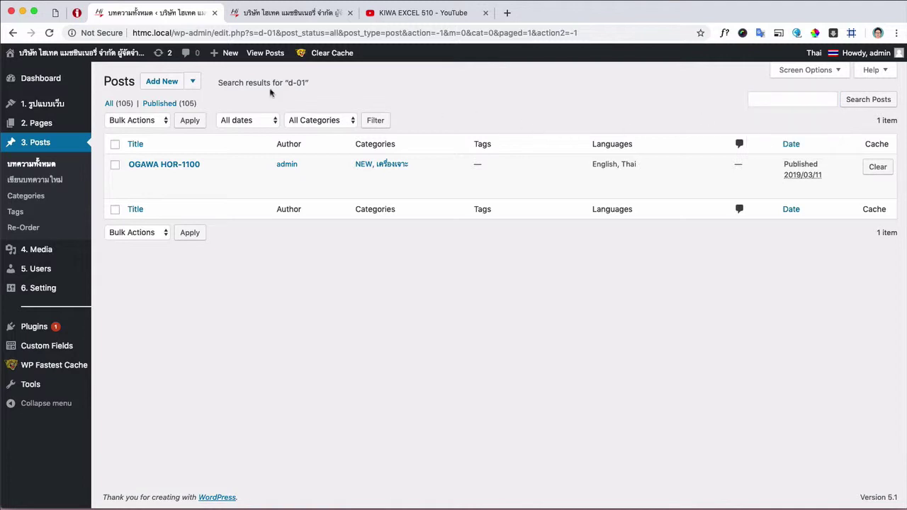
{"action": "left_click", "coordinate": [109, 103]}
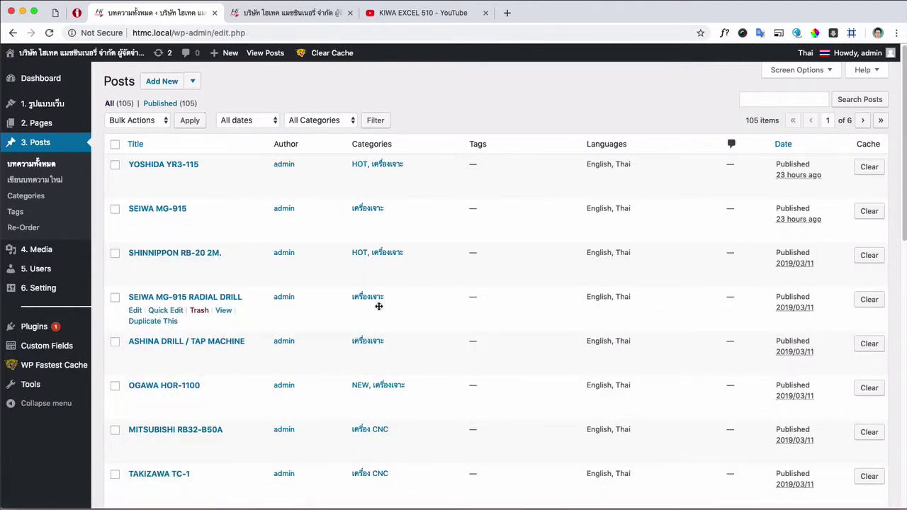
Step: Filter the post list by the เครื่อง CNC category
{"action": "left_click", "coordinate": [336, 124]}
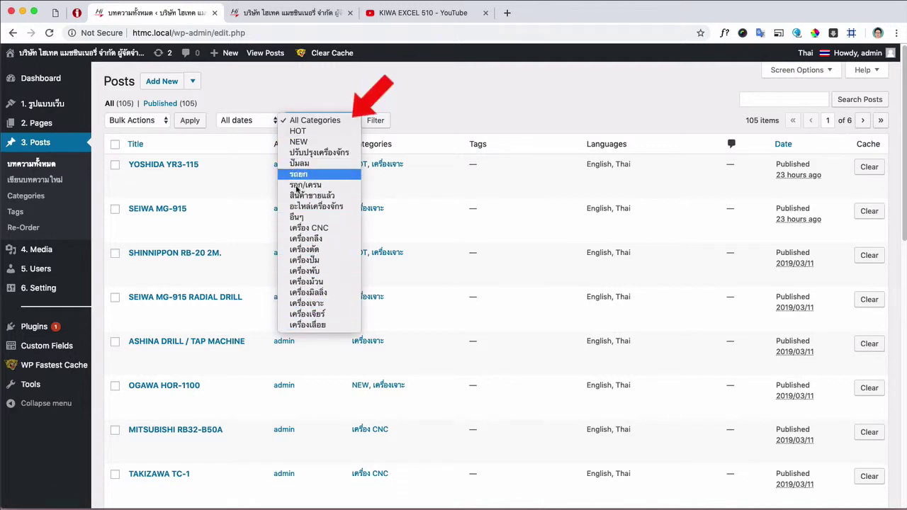
{"action": "left_click", "coordinate": [303, 228]}
{"action": "left_click", "coordinate": [374, 125]}
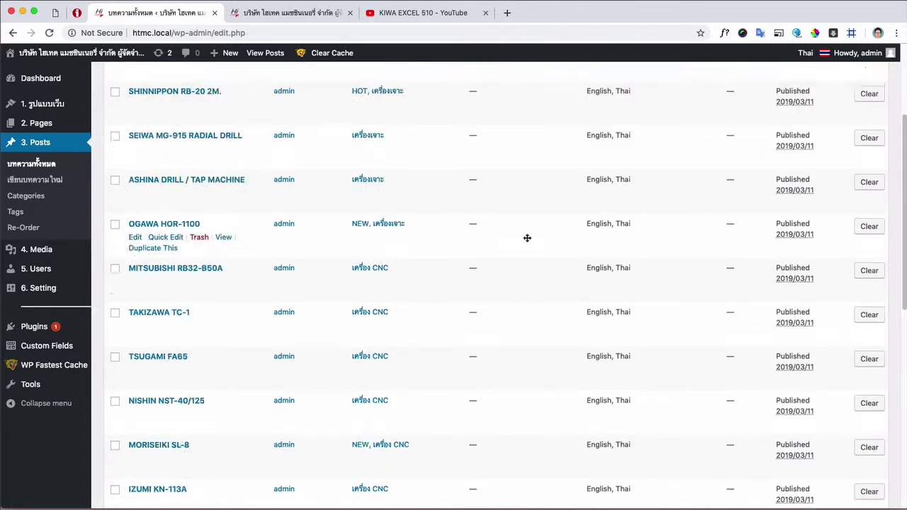
Step: Look through the full post list and check its Screen Options for the number of items per page
{"action": "scroll", "coordinate": [526, 237], "scroll_direction": "down", "scroll_amount": 6}
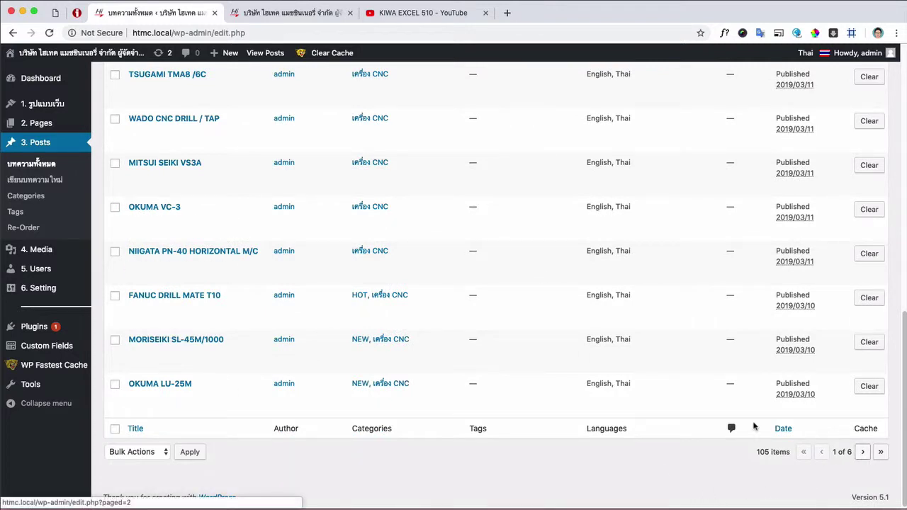
{"action": "scroll", "coordinate": [612, 369], "scroll_direction": "up", "scroll_amount": 5}
{"action": "scroll", "coordinate": [612, 369], "scroll_direction": "up", "scroll_amount": 3}
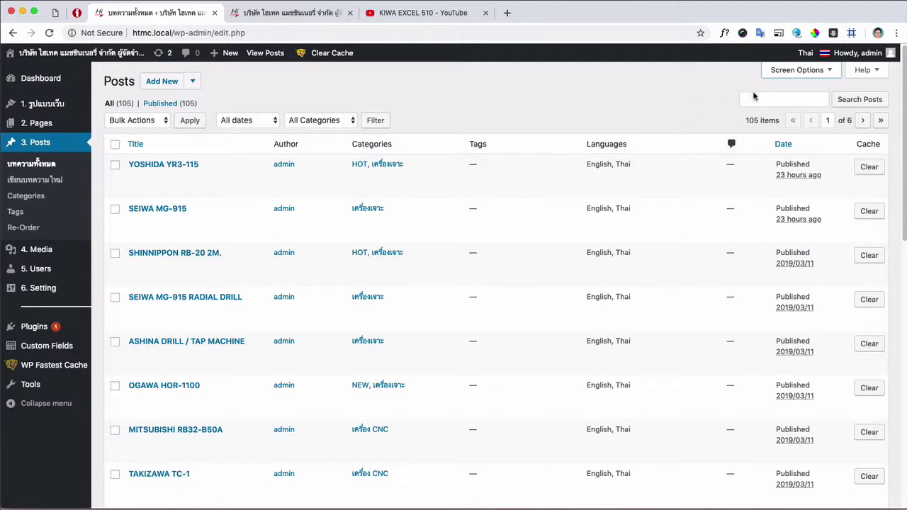
{"action": "left_click", "coordinate": [780, 74]}
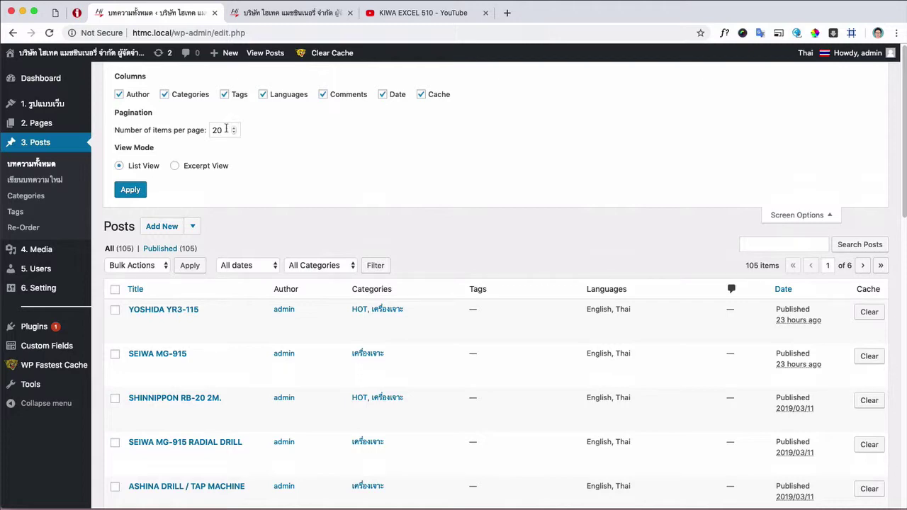
{"action": "left_click", "coordinate": [786, 216]}
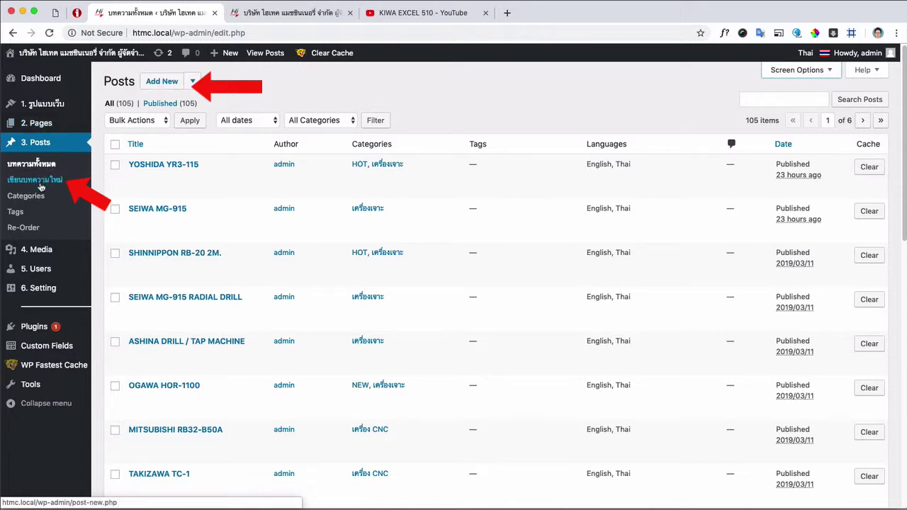
Step: Create a new post and enter MEIDEN 5 TON as its English title
{"action": "left_click", "coordinate": [158, 86]}
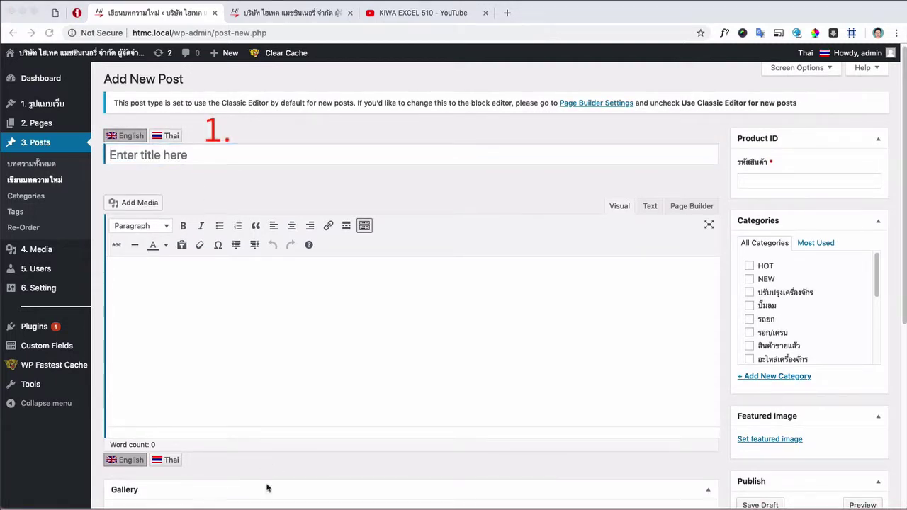
{"action": "left_click", "coordinate": [168, 138]}
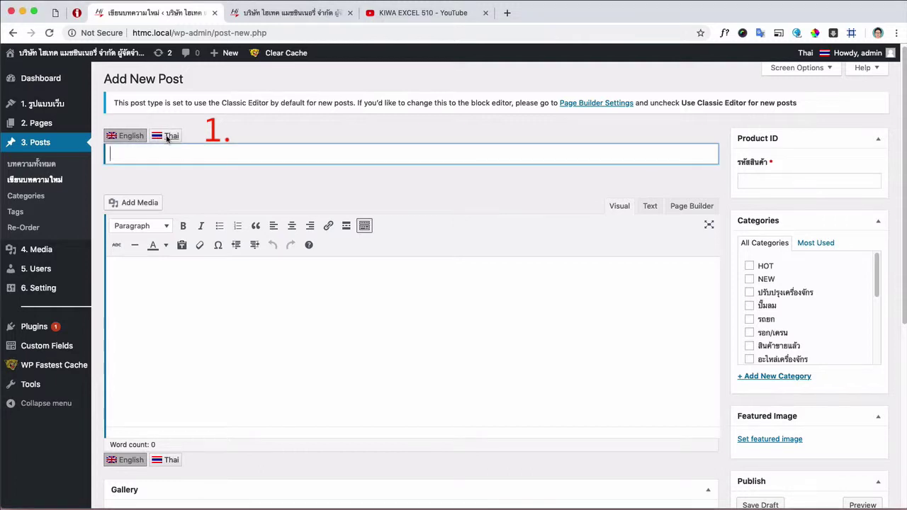
{"action": "left_click", "coordinate": [167, 138]}
{"action": "left_click", "coordinate": [131, 136]}
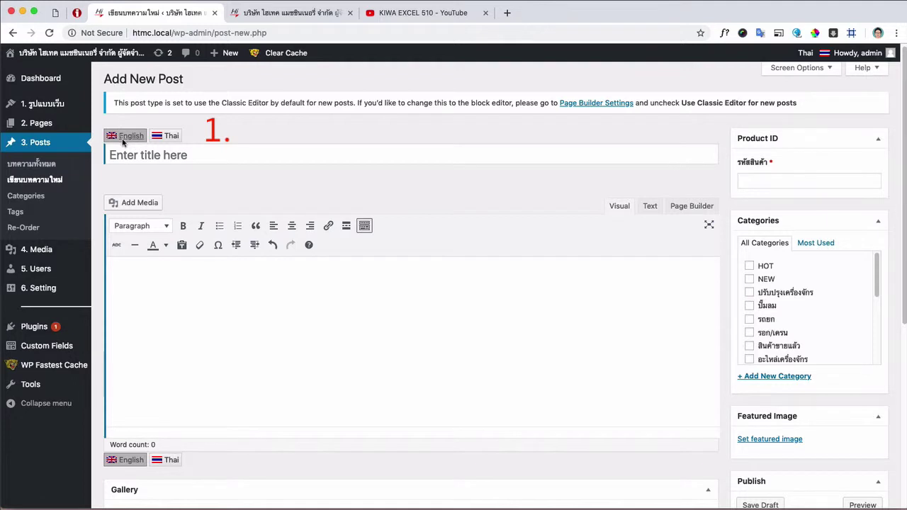
{"action": "left_click", "coordinate": [132, 157]}
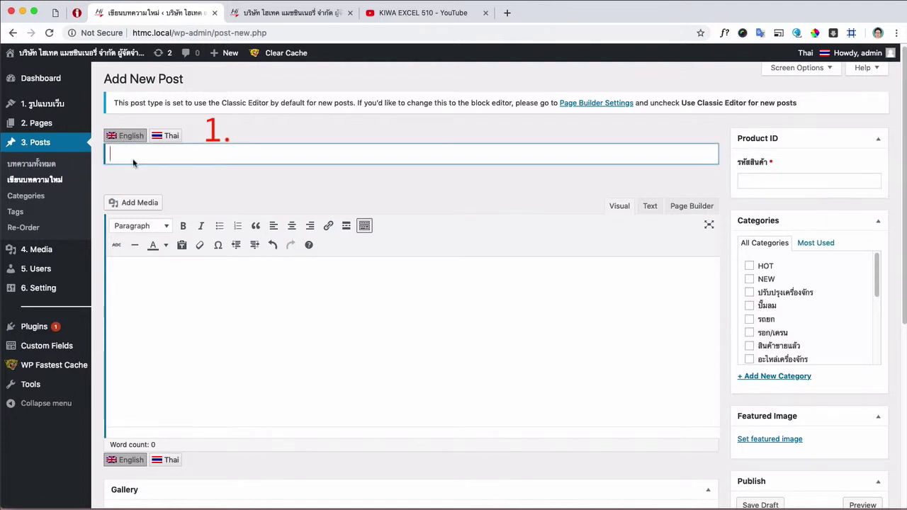
{"action": "type", "text": "MEIDEN 5 TON"}
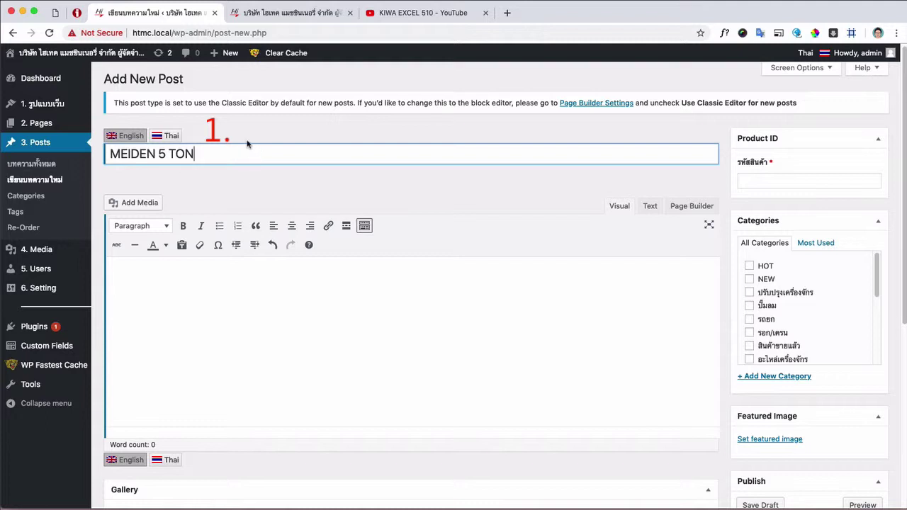
Step: Enter MEIDEN 5 TON as the post's Thai title
{"action": "left_click", "coordinate": [170, 136]}
{"action": "left_click", "coordinate": [158, 155]}
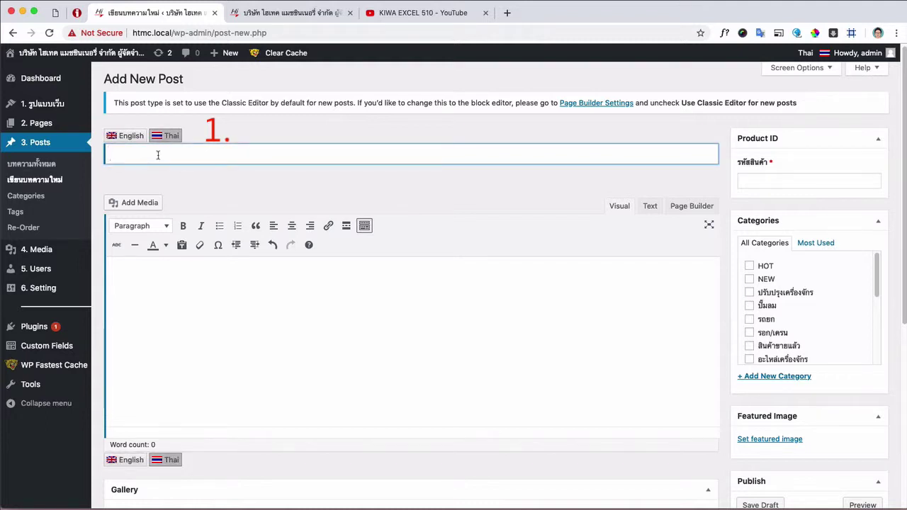
{"action": "type", "text": "MEIDEN 5 TON"}
Step: Compare the post's English and Thai titles by switching between the two languages
{"action": "left_click", "coordinate": [139, 137]}
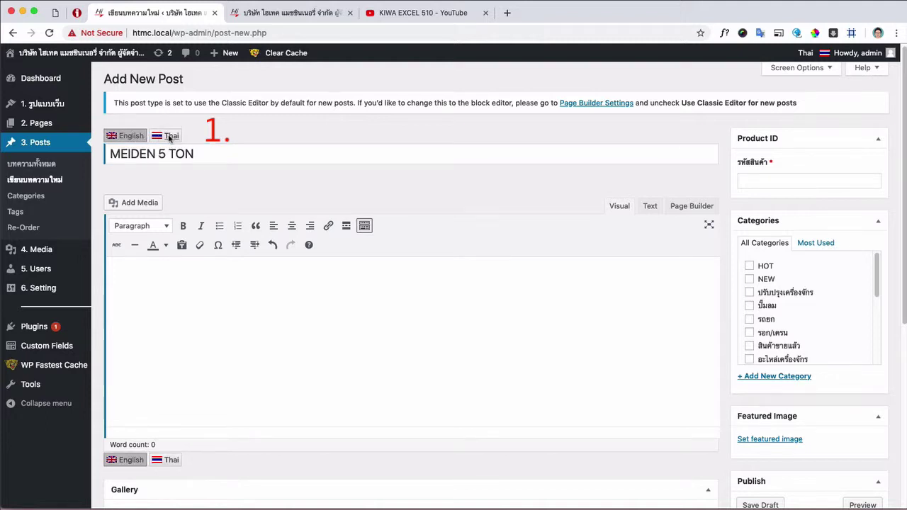
{"action": "left_click", "coordinate": [168, 138]}
{"action": "left_click", "coordinate": [136, 140]}
{"action": "left_click", "coordinate": [176, 140]}
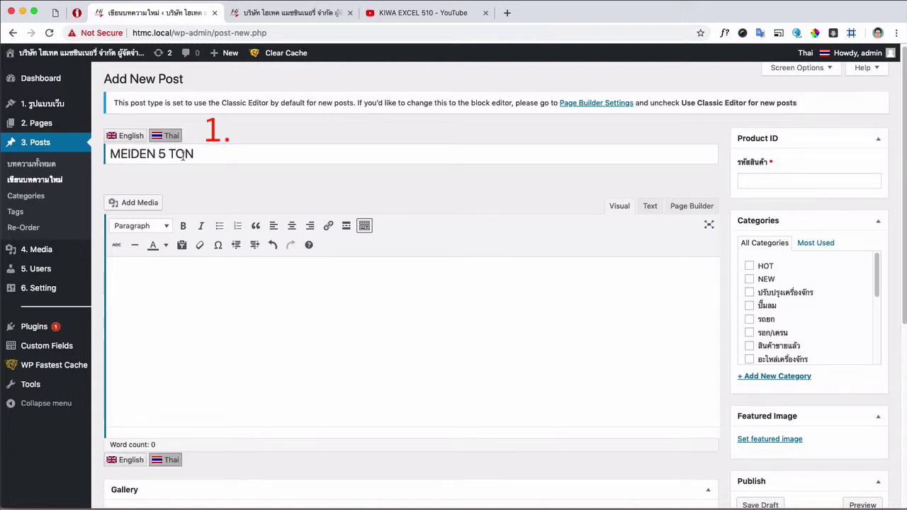
{"action": "left_click", "coordinate": [134, 139]}
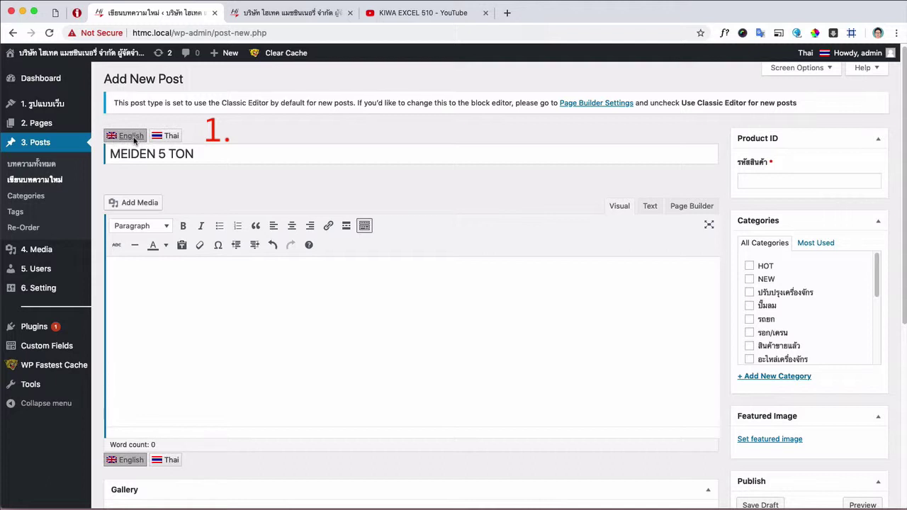
{"action": "left_click", "coordinate": [170, 139]}
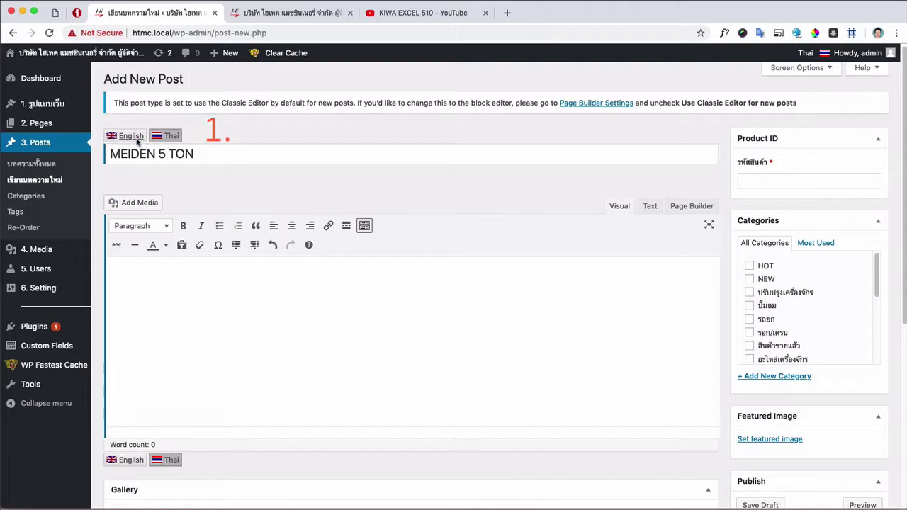
{"action": "left_click", "coordinate": [136, 140]}
{"action": "left_click", "coordinate": [170, 139]}
Step: Set the product ID (รหัสสินค้า) to H-10
{"action": "left_click", "coordinate": [756, 181]}
{"action": "type", "text": "H"}
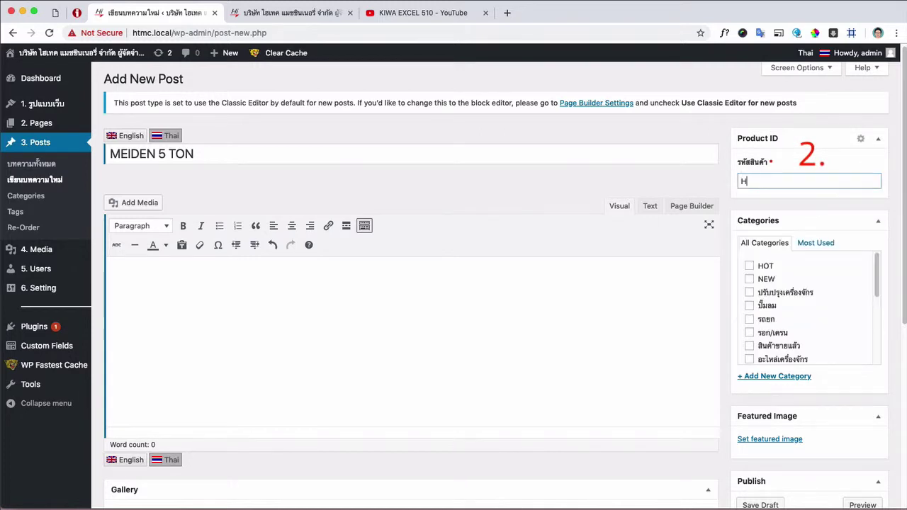
{"action": "type", "text": "-10"}
Step: Assign the post to the รอก/เครน and HOT categories
{"action": "left_click", "coordinate": [758, 227]}
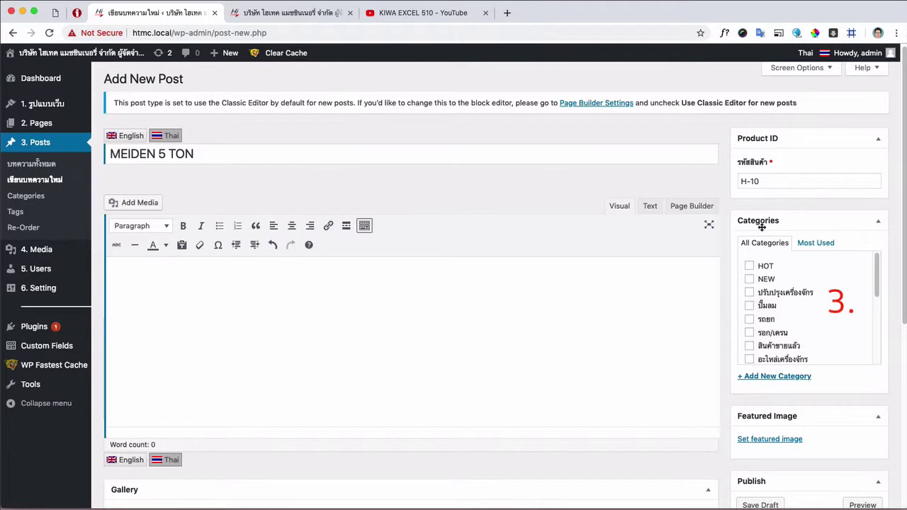
{"action": "scroll", "coordinate": [775, 293], "scroll_direction": "down", "scroll_amount": 2}
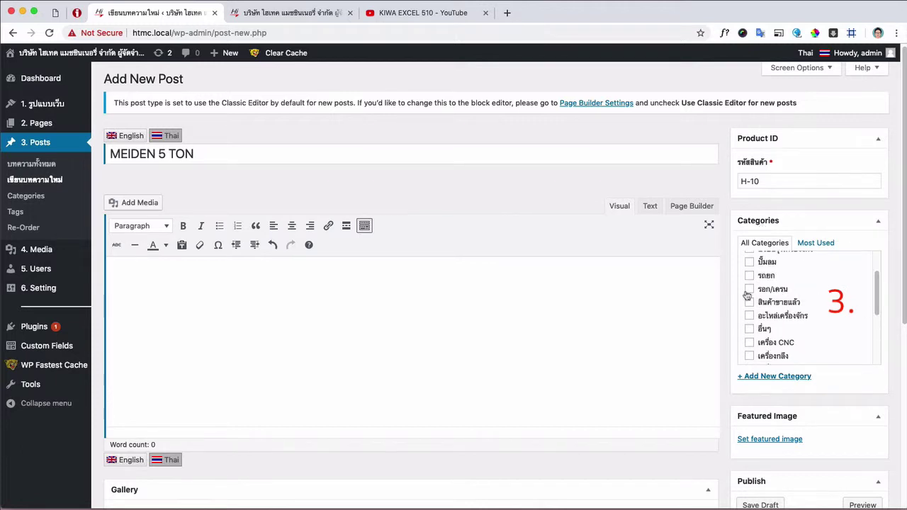
{"action": "left_click", "coordinate": [748, 292]}
{"action": "left_click_drag", "start_coordinate": [876, 293], "coordinate": [879, 278]}
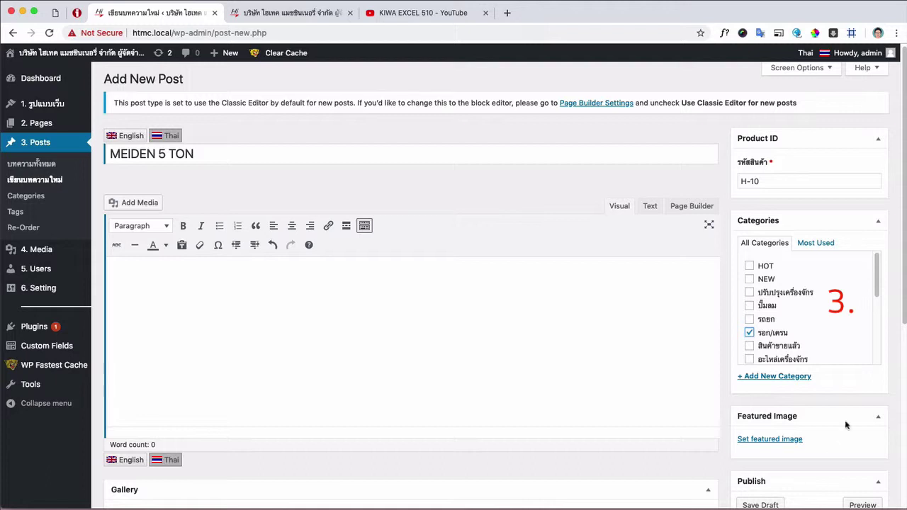
{"action": "left_click", "coordinate": [750, 266]}
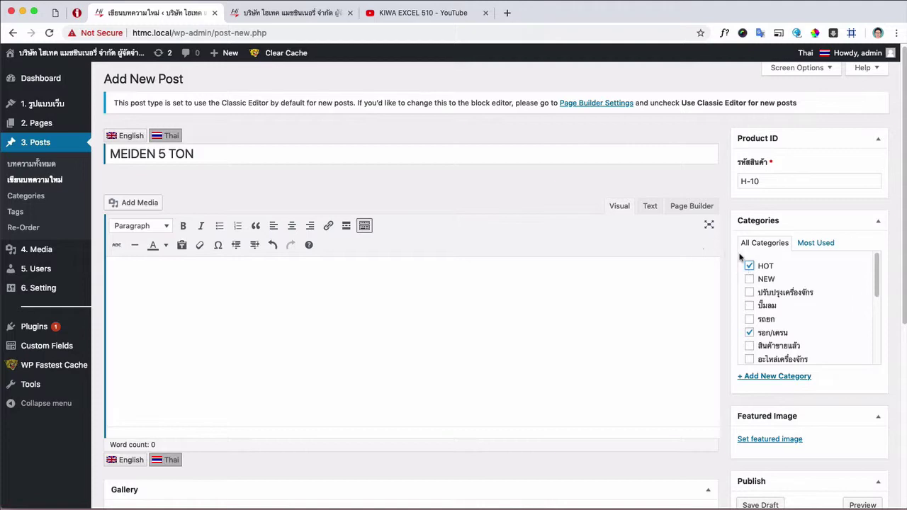
Step: Examine the new products, recommended products and product category list on the public website's front page
{"action": "left_click", "coordinate": [279, 22]}
{"action": "scroll", "coordinate": [436, 233], "scroll_direction": "down", "scroll_amount": 2}
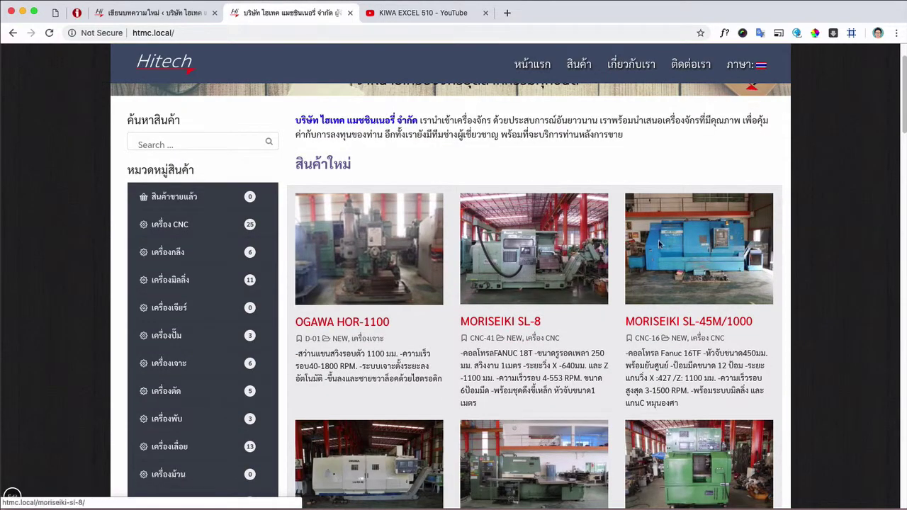
{"action": "scroll", "coordinate": [536, 328], "scroll_direction": "down", "scroll_amount": 1}
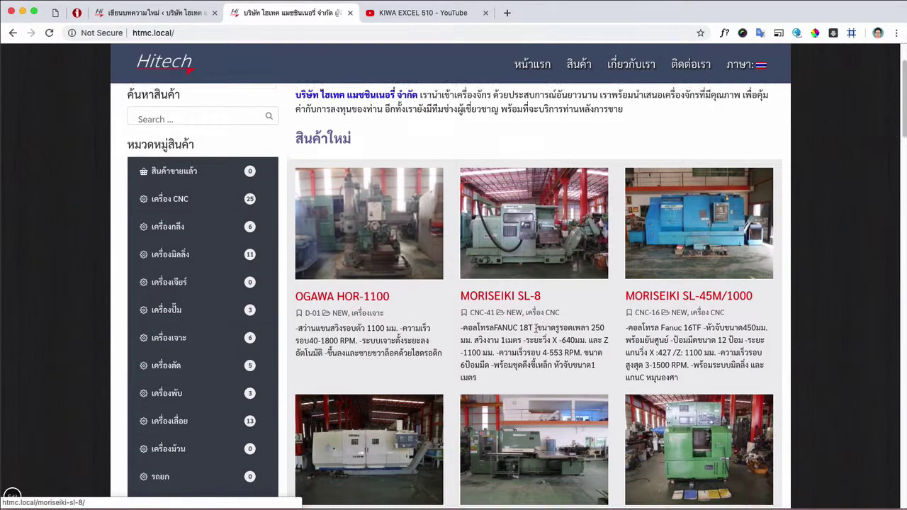
{"action": "scroll", "coordinate": [536, 328], "scroll_direction": "down", "scroll_amount": 10}
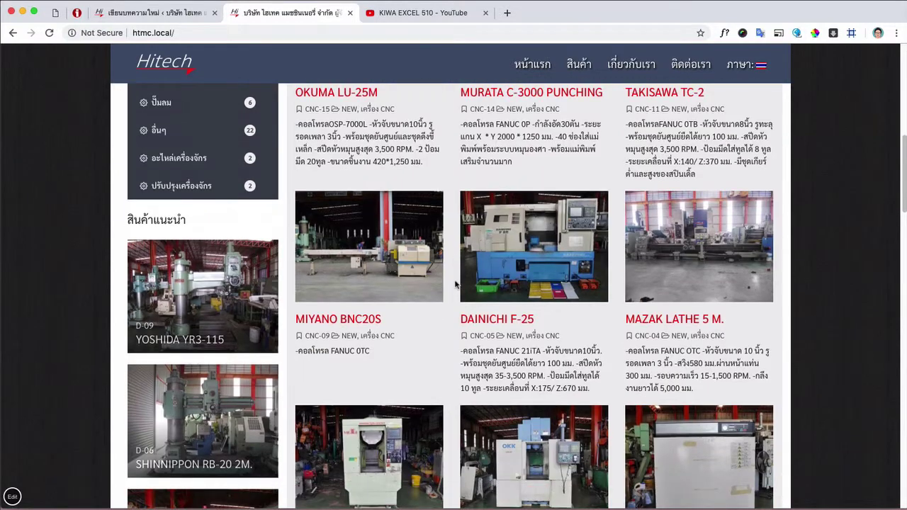
{"action": "scroll", "coordinate": [456, 284], "scroll_direction": "down", "scroll_amount": 2}
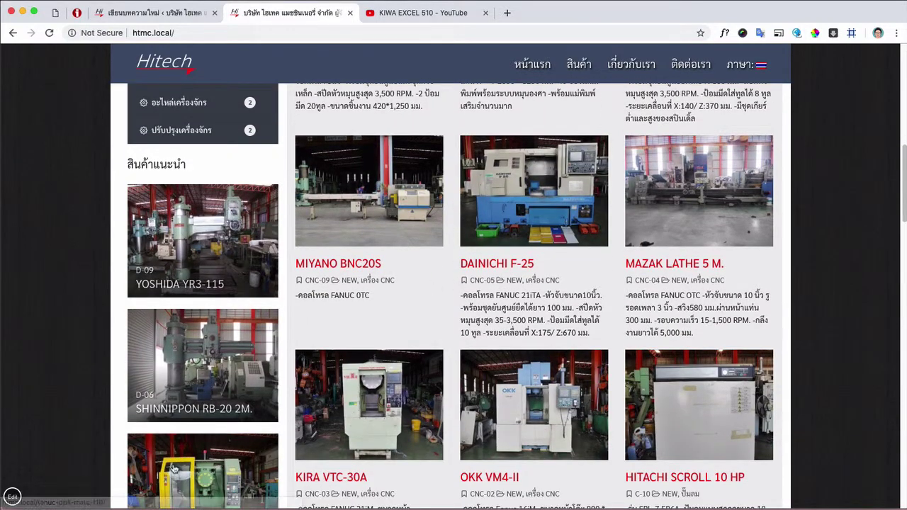
{"action": "scroll", "coordinate": [220, 357], "scroll_direction": "up", "scroll_amount": 10}
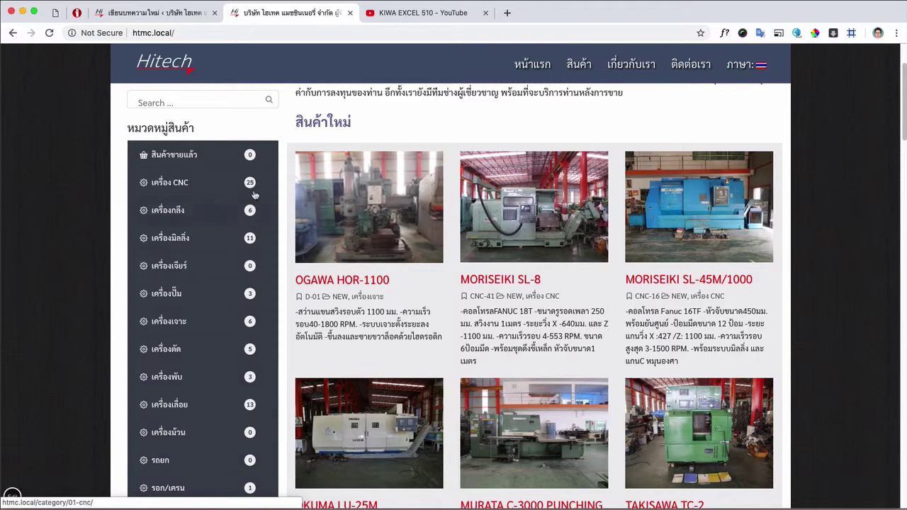
Step: Return to the new post and enter the Thai description: "-ยกหนัก 5ตัน 1 สปีด", "-ยกสูง 6 เมตรแบบสลิง 2 เส้น", "-รีโมท 6 ปุ่ม" on separate lines
{"action": "scroll", "coordinate": [299, 294], "scroll_direction": "up", "scroll_amount": 3}
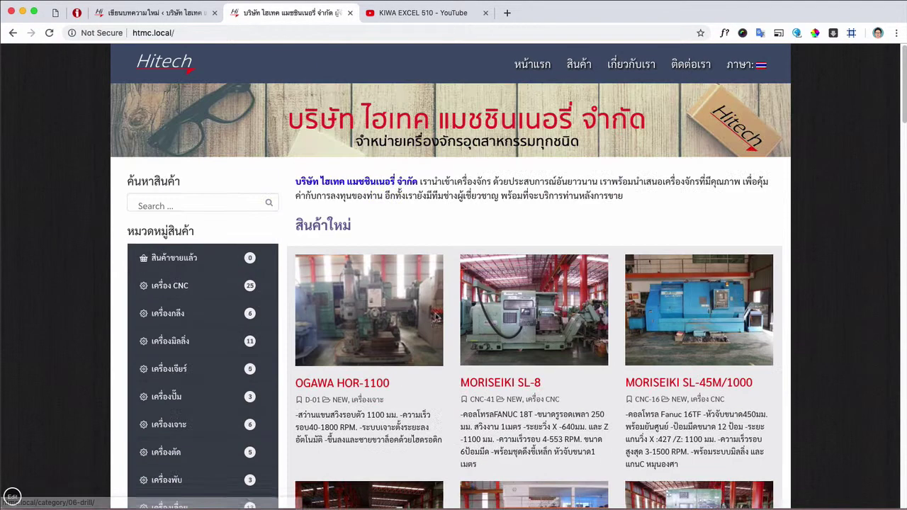
{"action": "left_click", "coordinate": [143, 14]}
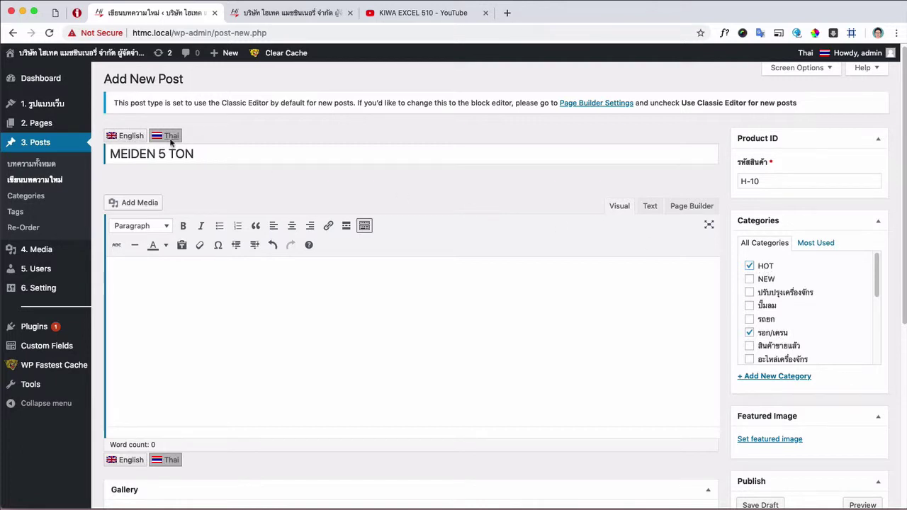
{"action": "left_click", "coordinate": [167, 298]}
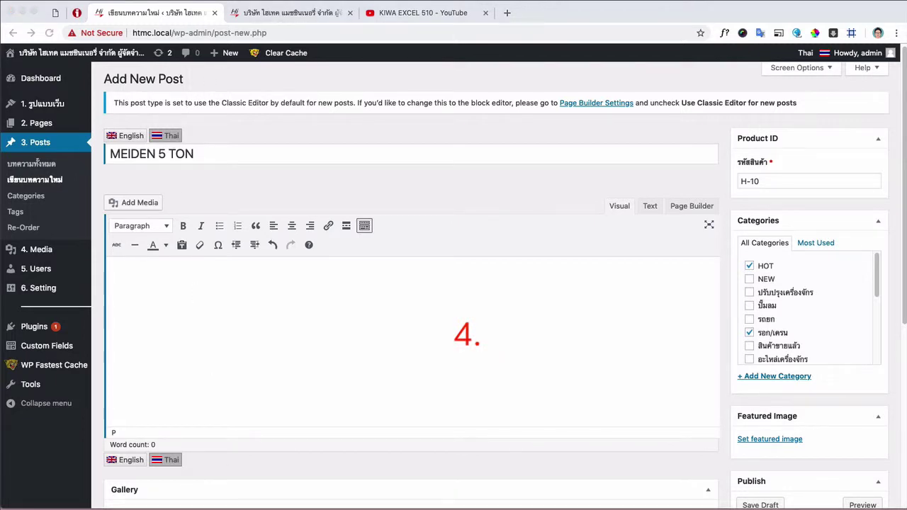
{"action": "left_click", "coordinate": [161, 272]}
{"action": "type", "text": "-ยกหนัก 5ตัน 1 สปีด -ยกสูง 6 เมตรแบบสลิง 2 เส้น -รีโมท 6 ปุ่ม"}
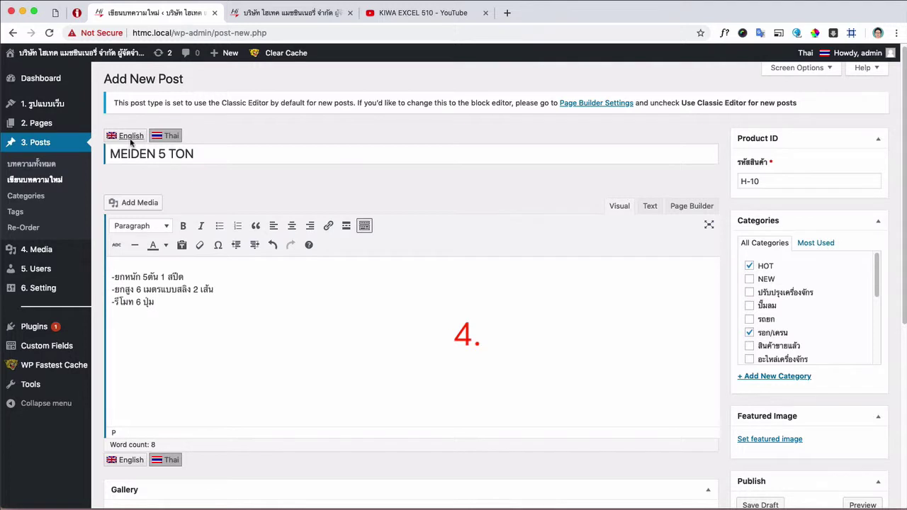
Step: Enter the post's English description on two lines: "-CAPACITY 5 TON" and "-LIFT 6 M"
{"action": "left_click", "coordinate": [129, 137]}
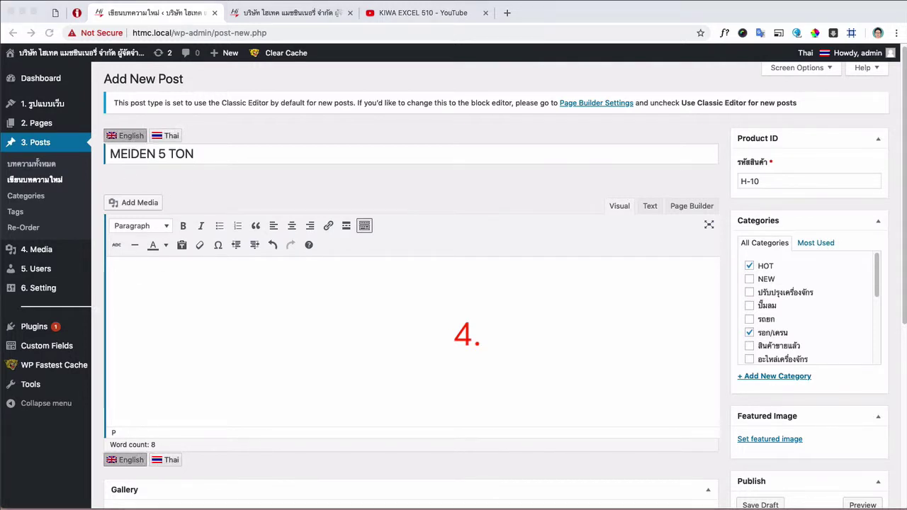
{"action": "left_click", "coordinate": [136, 264]}
{"action": "type", "text": "-CAPACITY 5 TON\\n-LIFT 6 M"}
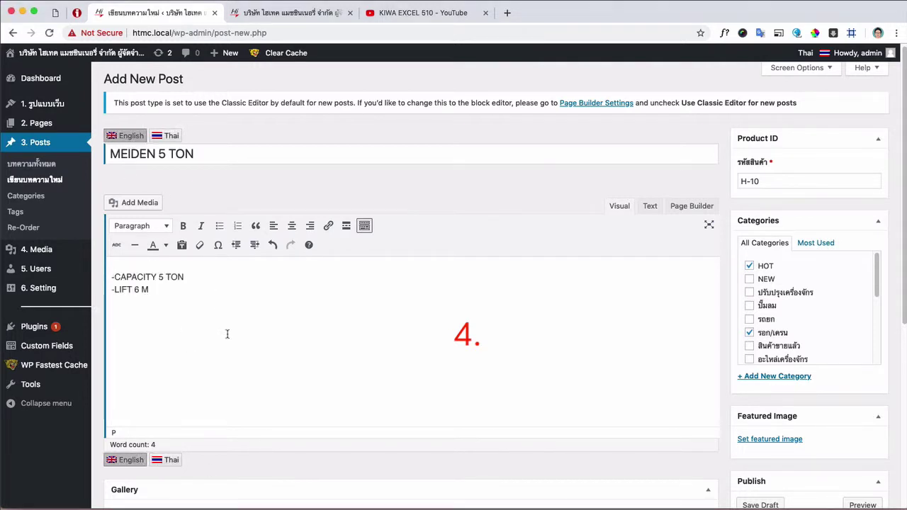
Step: Start a file upload for the post's image gallery and browse to the p18 folder inside htmc
{"action": "scroll", "coordinate": [225, 336], "scroll_direction": "down", "scroll_amount": 2}
{"action": "scroll", "coordinate": [225, 338], "scroll_direction": "down", "scroll_amount": 3}
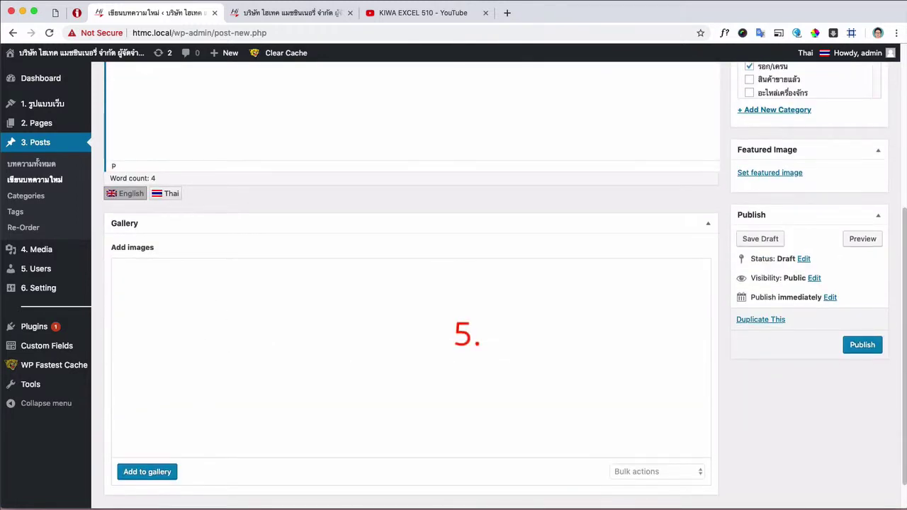
{"action": "left_click", "coordinate": [218, 363]}
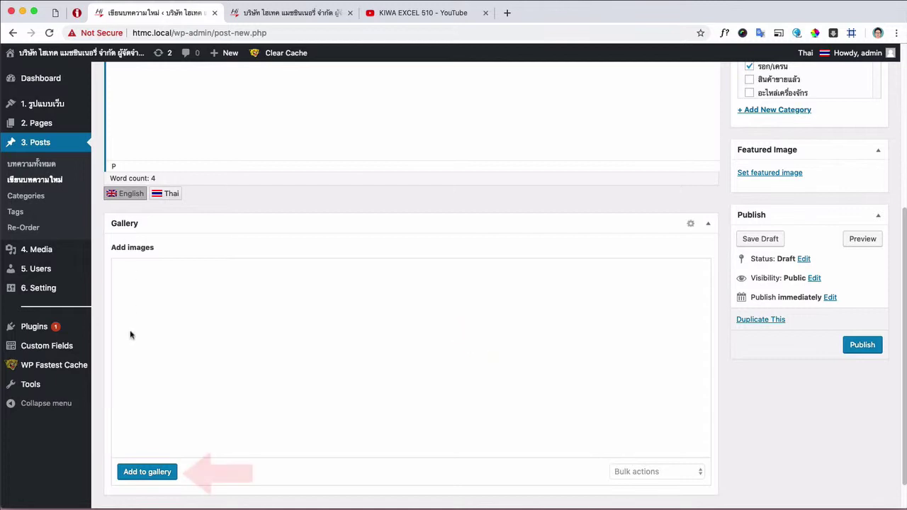
{"action": "left_click", "coordinate": [142, 475]}
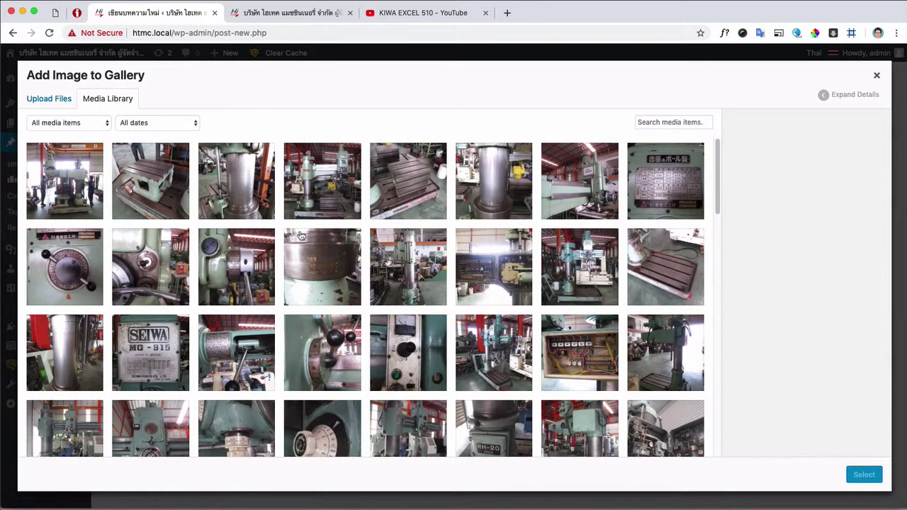
{"action": "left_click", "coordinate": [44, 103]}
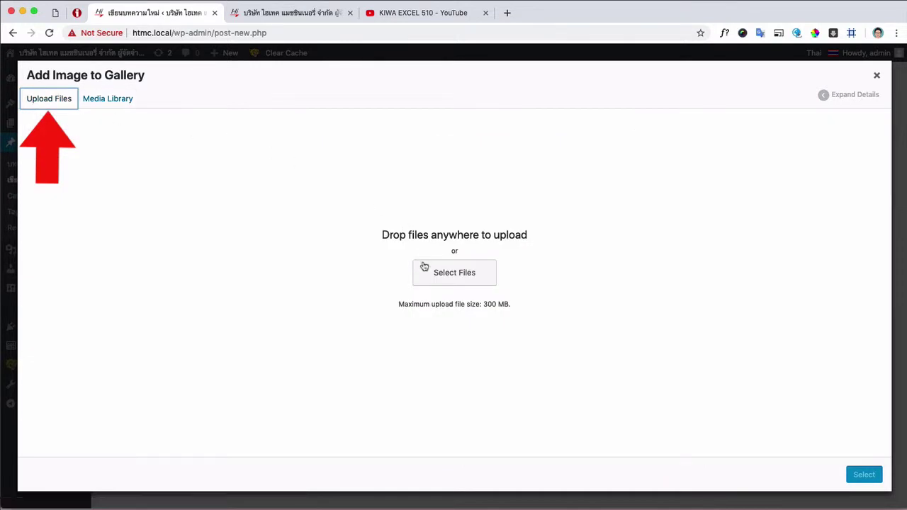
{"action": "left_click", "coordinate": [435, 280]}
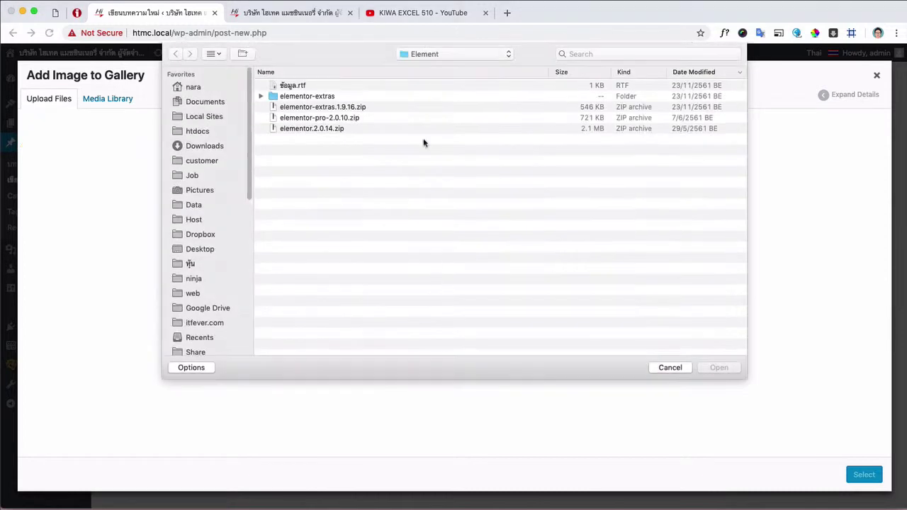
{"action": "left_click", "coordinate": [428, 55]}
{"action": "left_click", "coordinate": [419, 186]}
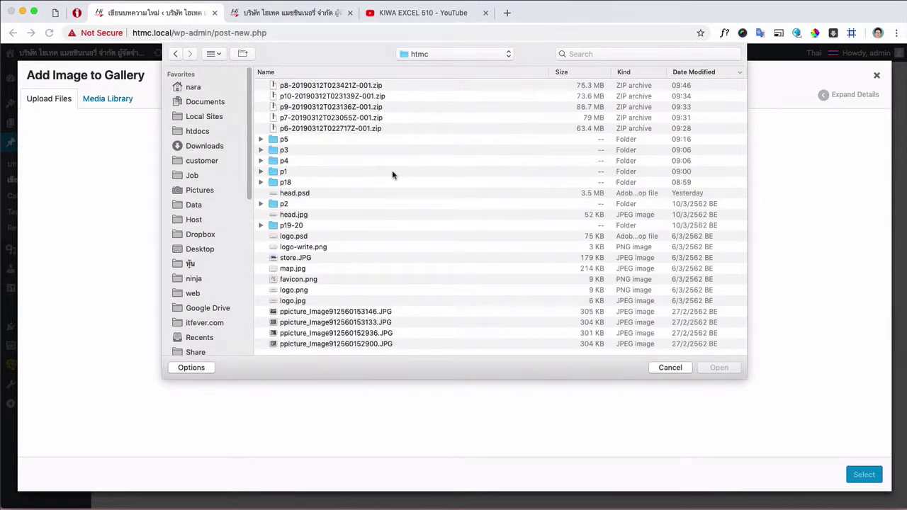
{"action": "double_click", "coordinate": [287, 182]}
Step: Search the p18 folder for H-10, upload H-10-1.JPG through H-10-4.JPG and add all four to the post's gallery
{"action": "left_click", "coordinate": [605, 53]}
{"action": "type", "text": "H-10"}
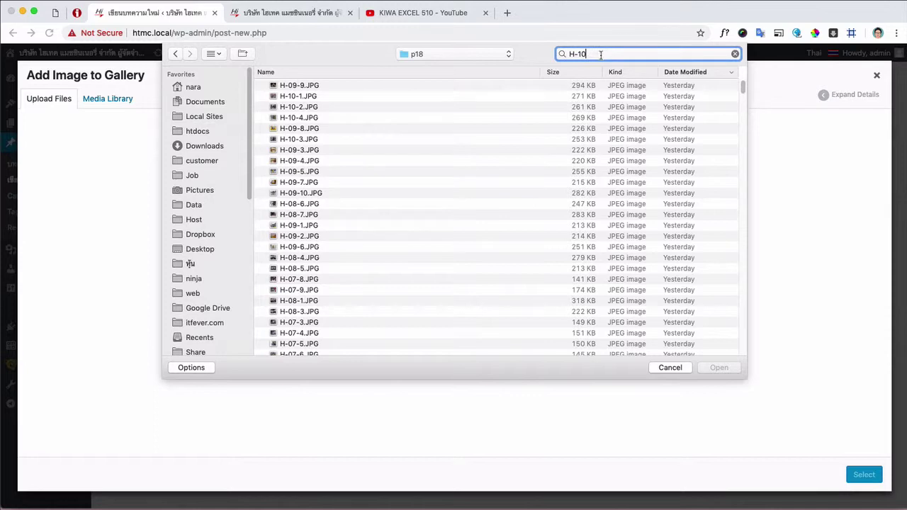
{"action": "left_click", "coordinate": [346, 75]}
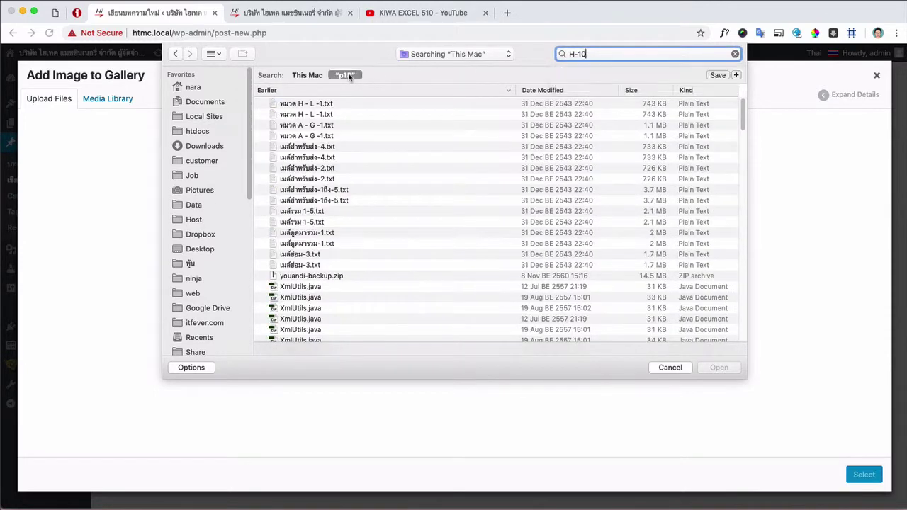
{"action": "left_click_drag", "start_coordinate": [347, 159], "coordinate": [312, 106]}
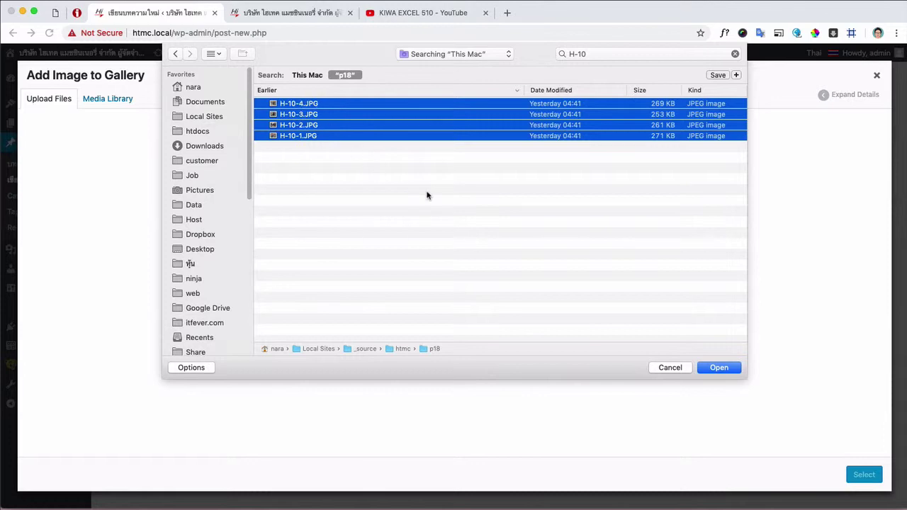
{"action": "left_click", "coordinate": [719, 367]}
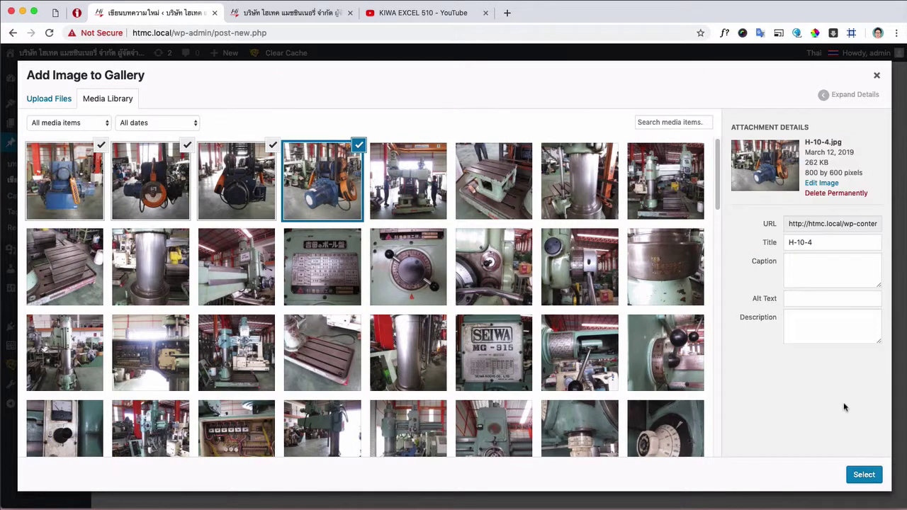
{"action": "left_click", "coordinate": [863, 475]}
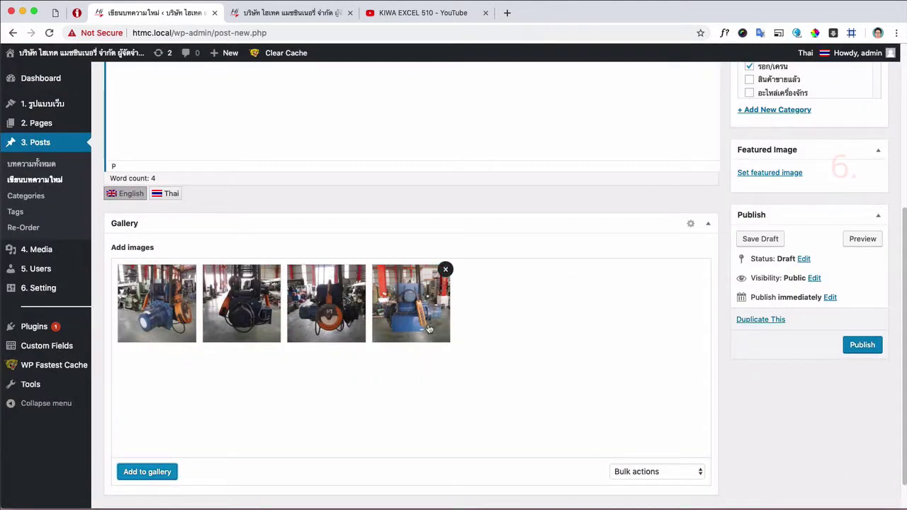
Step: Look at the product thumbnails on the public front page, and set H-10-2.jpg as the post's featured image
{"action": "scroll", "coordinate": [730, 276], "scroll_direction": "up", "scroll_amount": 1}
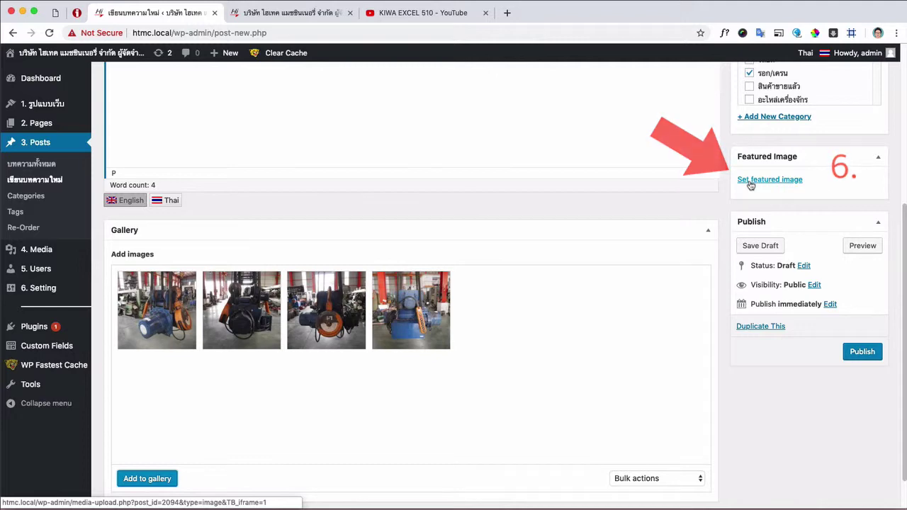
{"action": "left_click", "coordinate": [284, 17]}
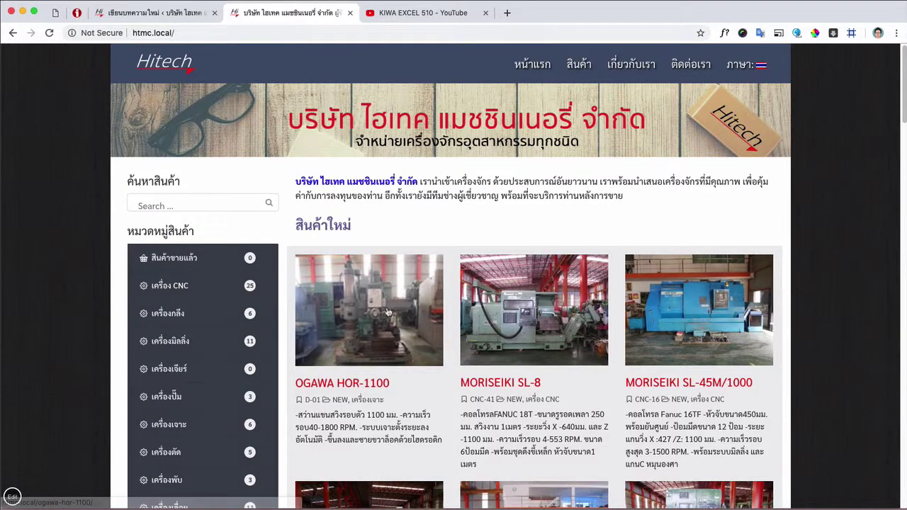
{"action": "left_click", "coordinate": [170, 16]}
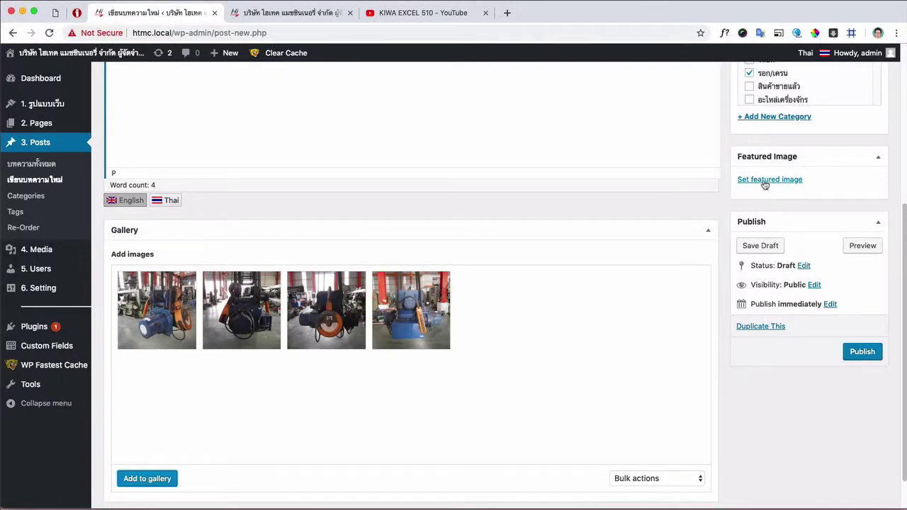
{"action": "mouse_move", "coordinate": [446, 268]}
{"action": "left_click", "coordinate": [767, 182]}
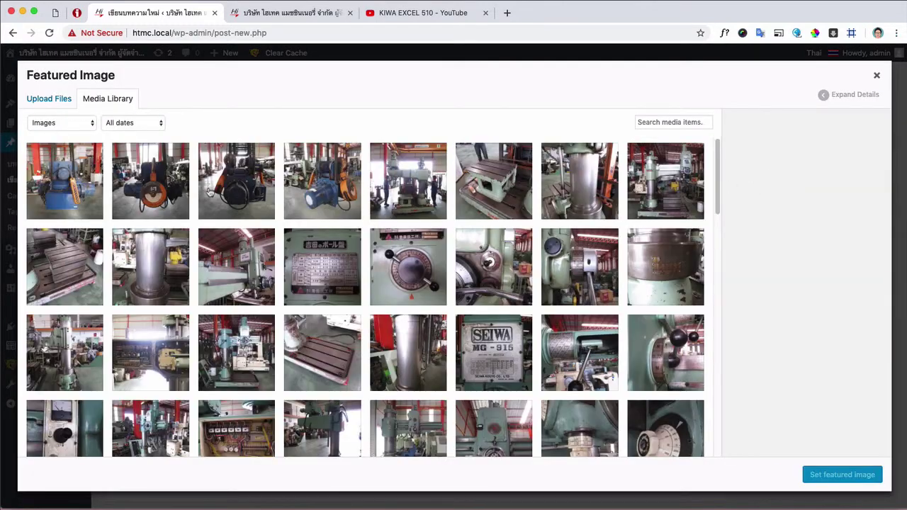
{"action": "left_click", "coordinate": [163, 191]}
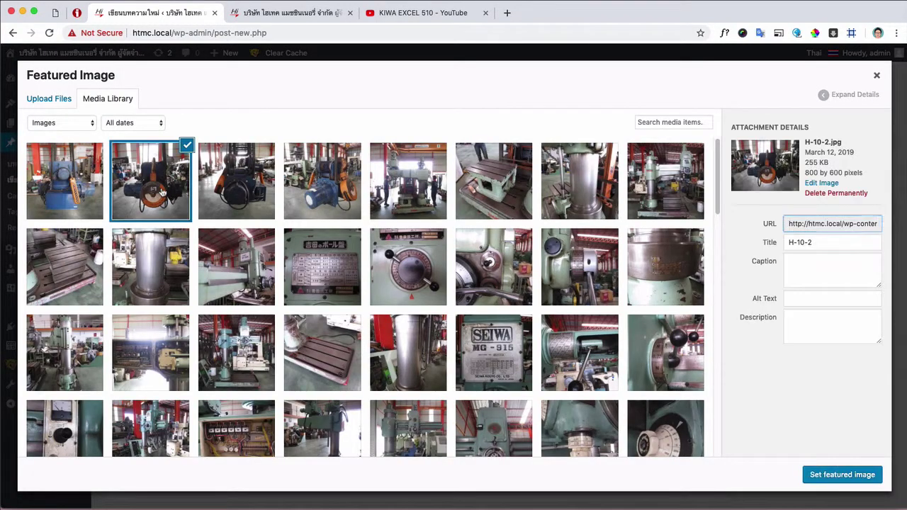
{"action": "left_click", "coordinate": [822, 473]}
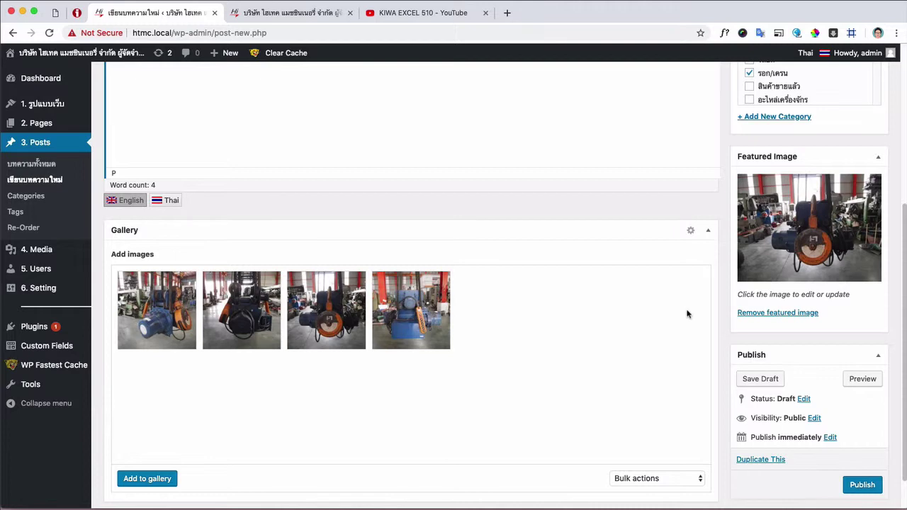
Step: Review the post's English and Thai descriptions, categories and images, and publish the post
{"action": "scroll", "coordinate": [722, 324], "scroll_direction": "up", "scroll_amount": 5}
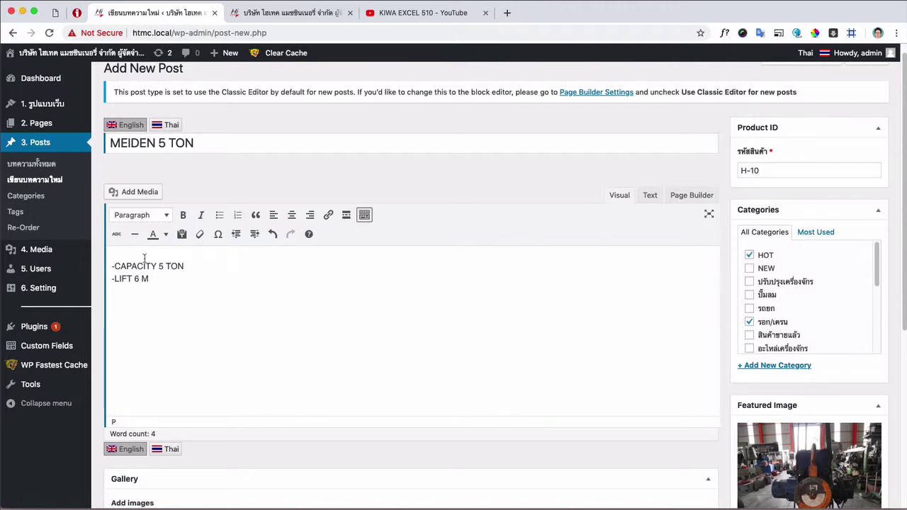
{"action": "scroll", "coordinate": [275, 308], "scroll_direction": "down", "scroll_amount": 2}
{"action": "scroll", "coordinate": [328, 364], "scroll_direction": "up", "scroll_amount": 3}
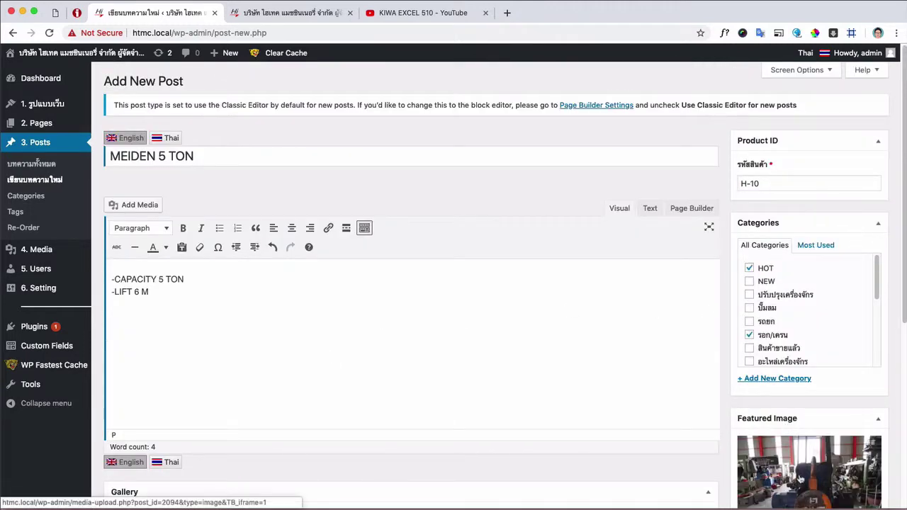
{"action": "left_click", "coordinate": [171, 138]}
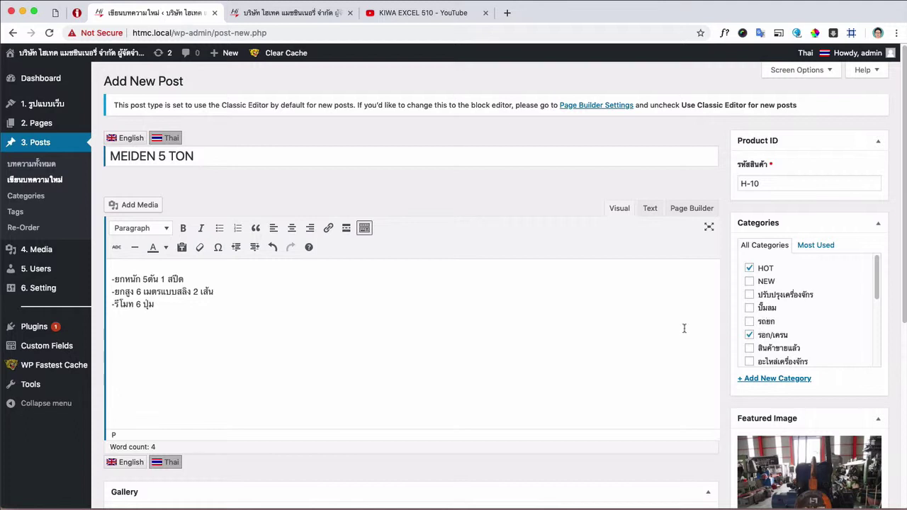
{"action": "scroll", "coordinate": [684, 328], "scroll_direction": "down", "scroll_amount": 5}
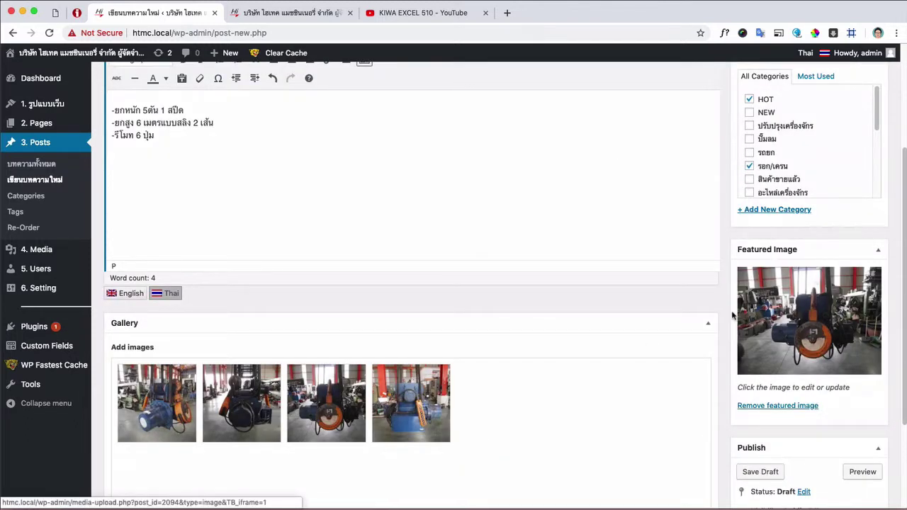
{"action": "scroll", "coordinate": [725, 315], "scroll_direction": "down", "scroll_amount": 4}
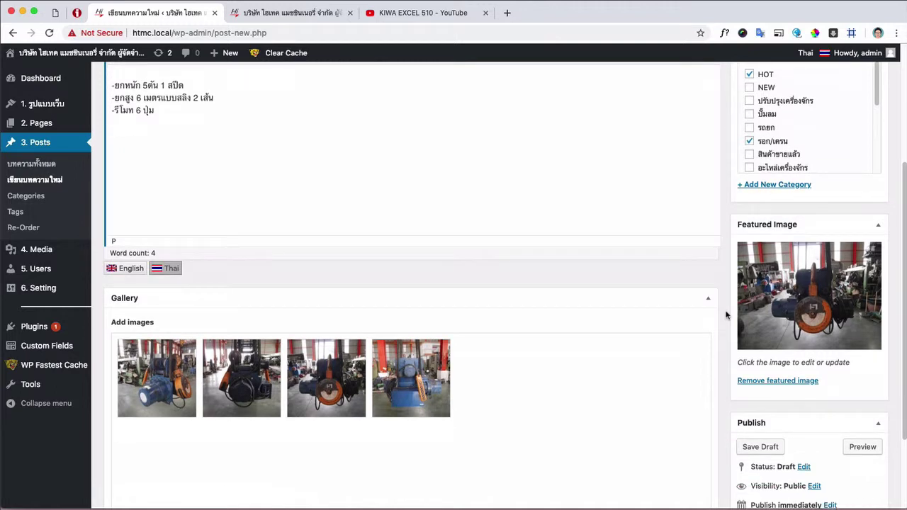
{"action": "left_click", "coordinate": [859, 443]}
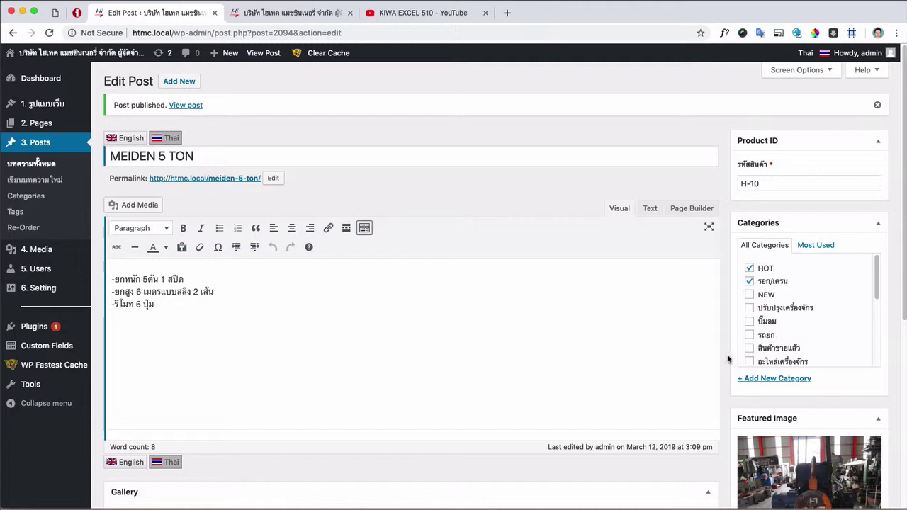
{"action": "scroll", "coordinate": [727, 359], "scroll_direction": "down", "scroll_amount": 4}
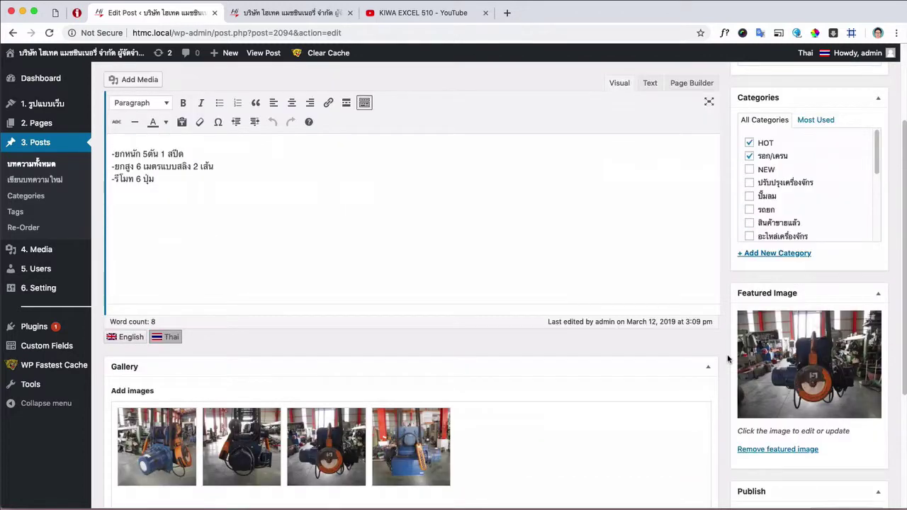
{"action": "scroll", "coordinate": [727, 360], "scroll_direction": "up", "scroll_amount": 4}
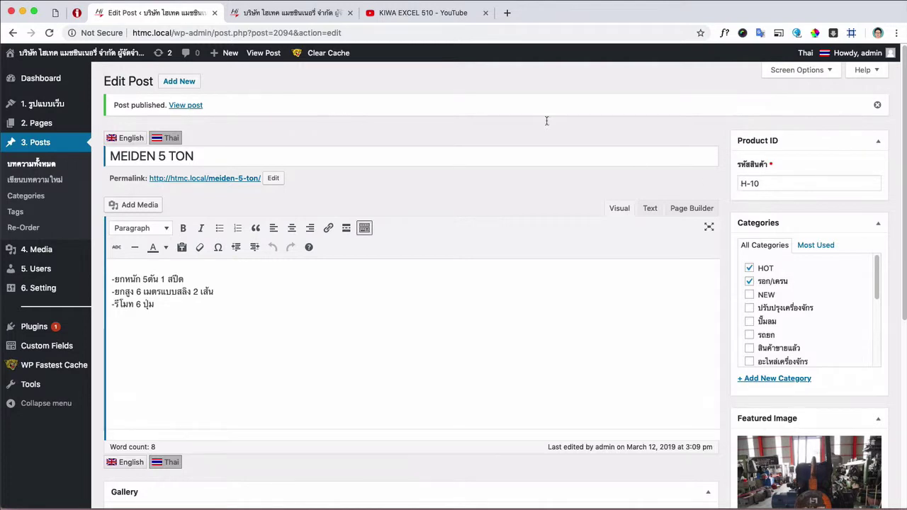
Step: Reload the public front page and check the category list and recommended products (สินค้าแนะนำ) for the MEIDEN 5 TON post
{"action": "left_click", "coordinate": [290, 19]}
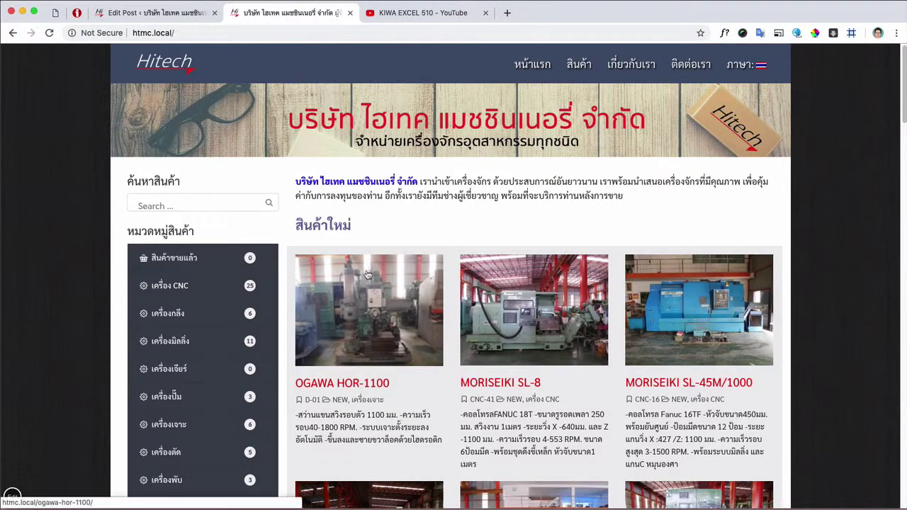
{"action": "scroll", "coordinate": [229, 197], "scroll_direction": "down", "scroll_amount": 3}
{"action": "left_click", "coordinate": [49, 33]}
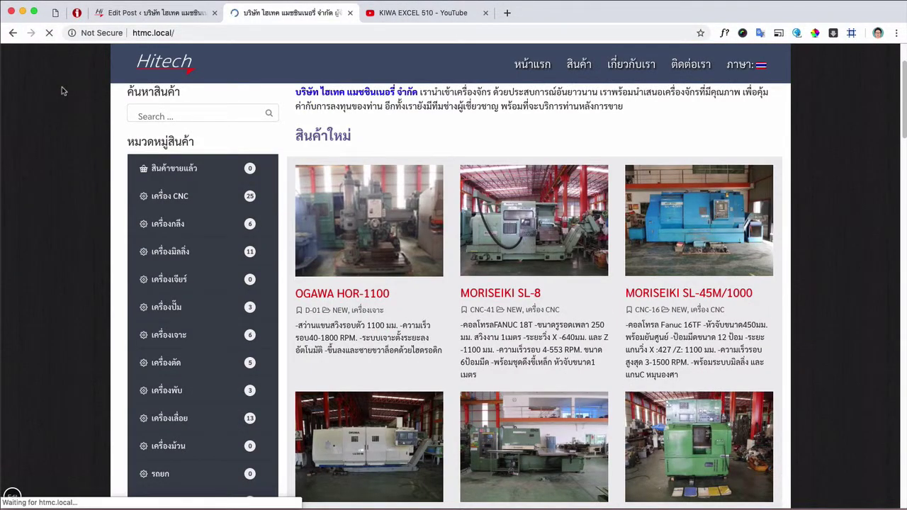
{"action": "scroll", "coordinate": [64, 138], "scroll_direction": "down", "scroll_amount": 5}
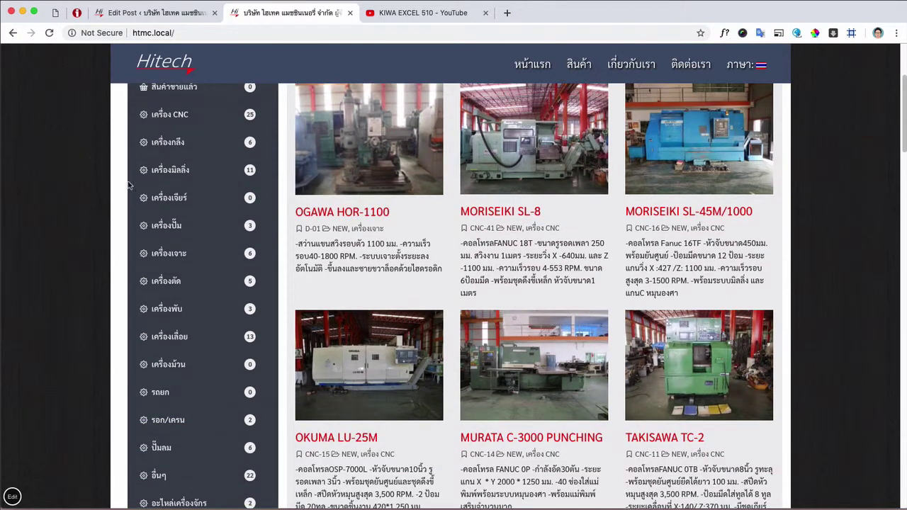
{"action": "scroll", "coordinate": [330, 243], "scroll_direction": "down", "scroll_amount": 3}
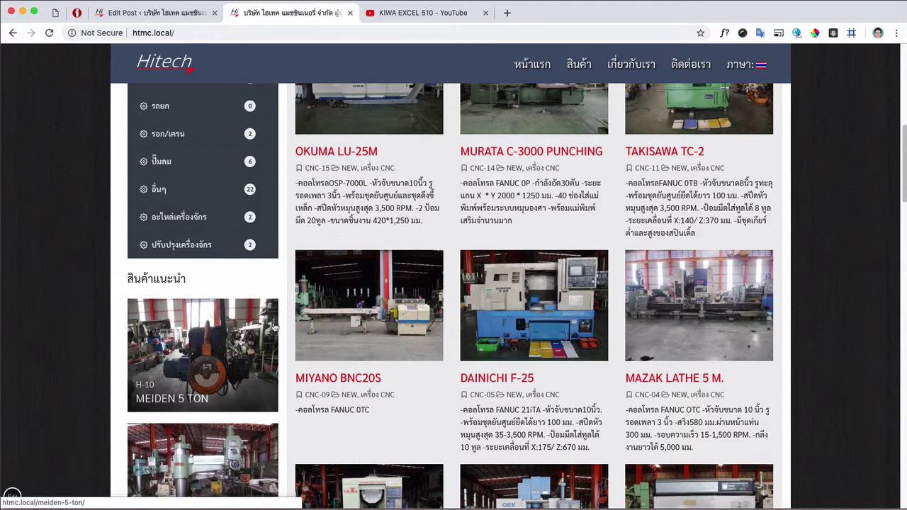
Step: Open the รอก/เครน category on the public site and view the MEIDEN 5 TON product page
{"action": "scroll", "coordinate": [280, 330], "scroll_direction": "up", "scroll_amount": 1}
{"action": "scroll", "coordinate": [288, 333], "scroll_direction": "up", "scroll_amount": 3}
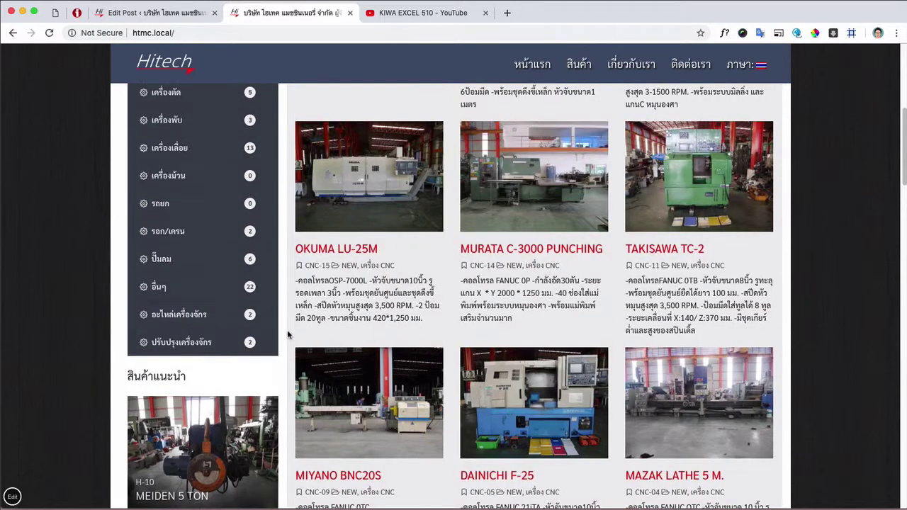
{"action": "left_click", "coordinate": [156, 228]}
{"action": "left_click", "coordinate": [374, 290]}
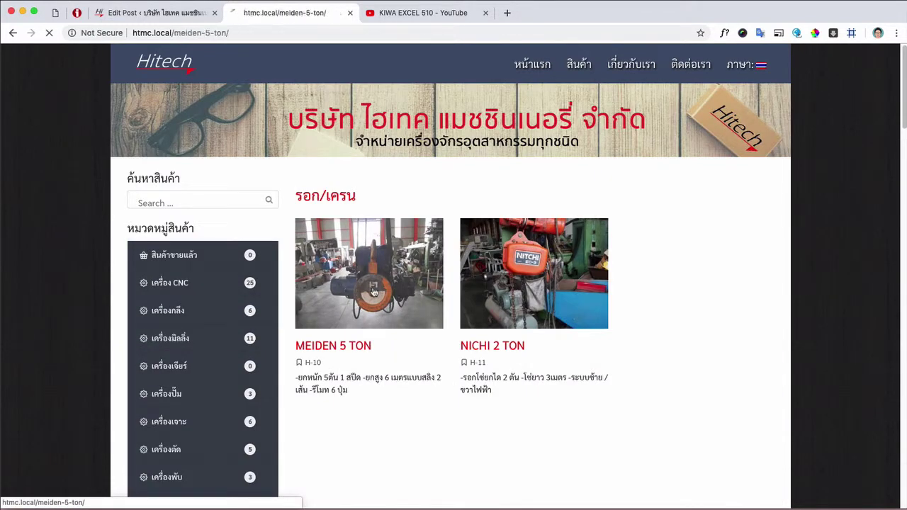
{"action": "scroll", "coordinate": [577, 340], "scroll_direction": "down", "scroll_amount": 1}
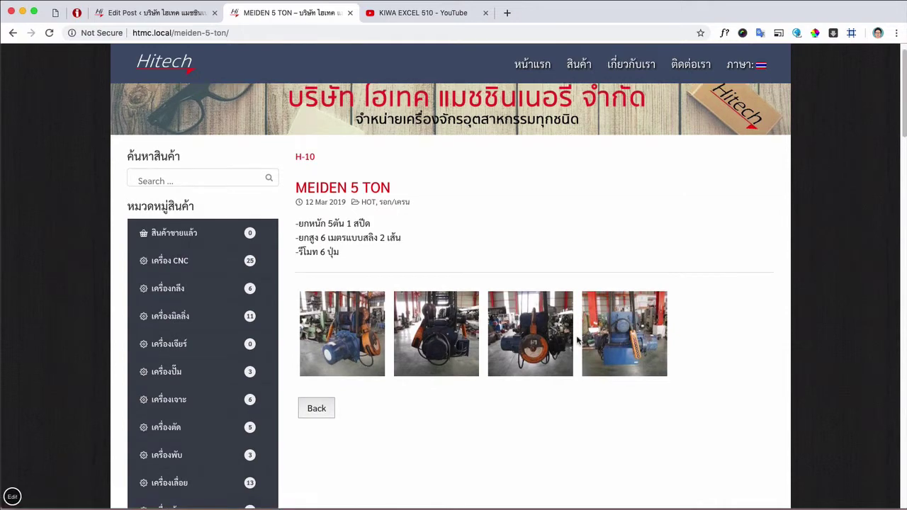
Step: View the product's gallery photos enlarged one after another, and close the viewer
{"action": "left_click", "coordinate": [355, 329]}
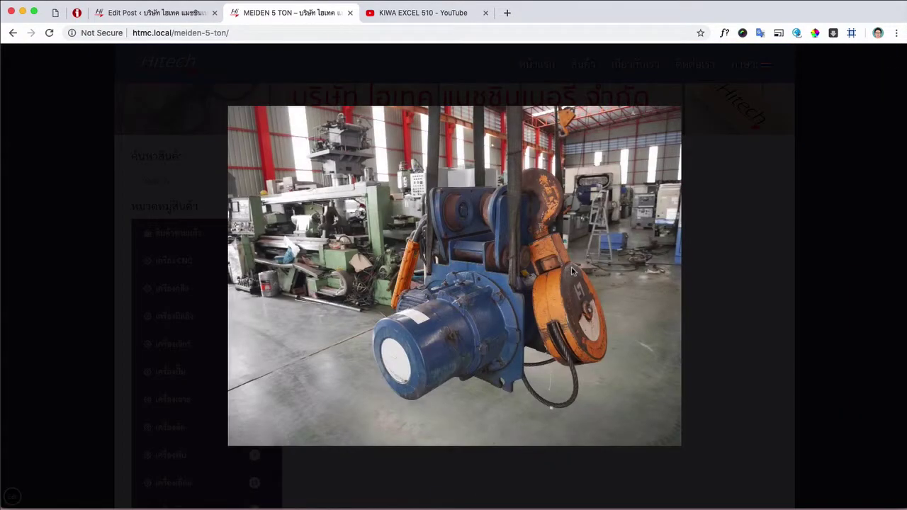
{"action": "left_click", "coordinate": [884, 277]}
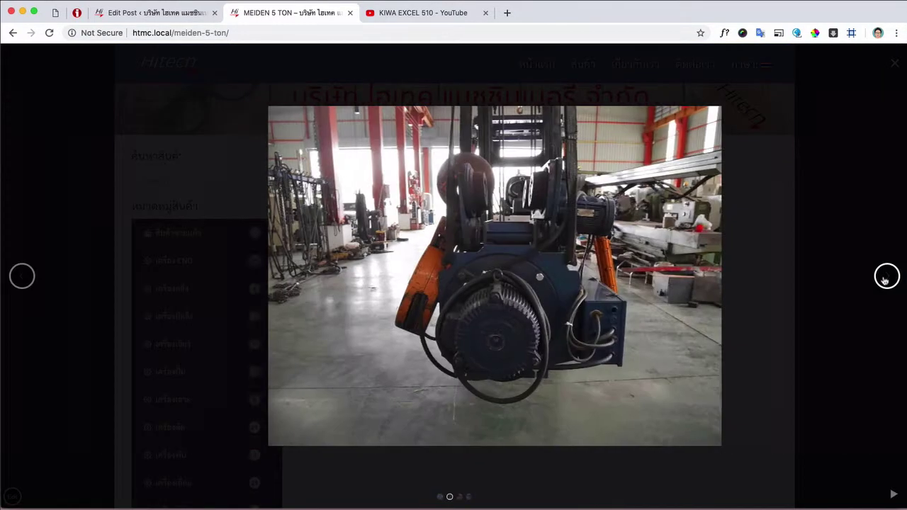
{"action": "left_click", "coordinate": [884, 278]}
{"action": "left_click", "coordinate": [884, 277]}
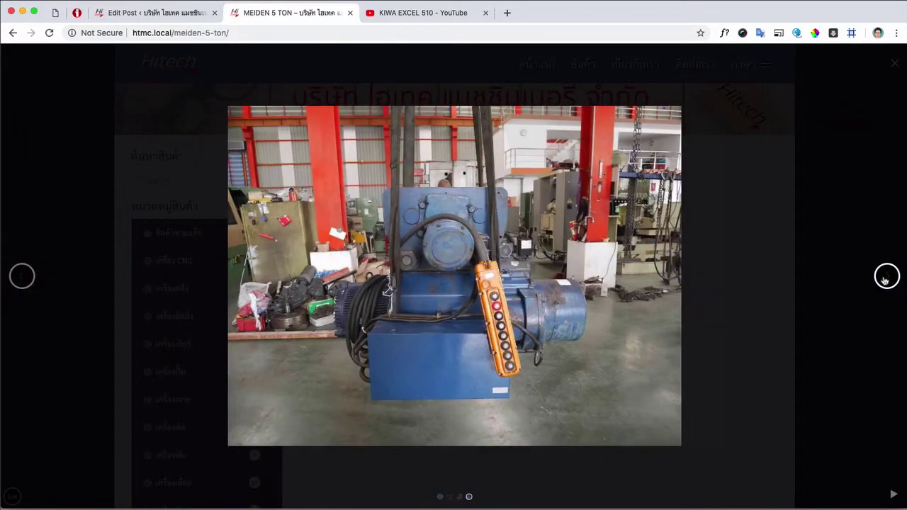
{"action": "left_click", "coordinate": [884, 278]}
{"action": "left_click", "coordinate": [884, 278]}
{"action": "left_click", "coordinate": [852, 83]}
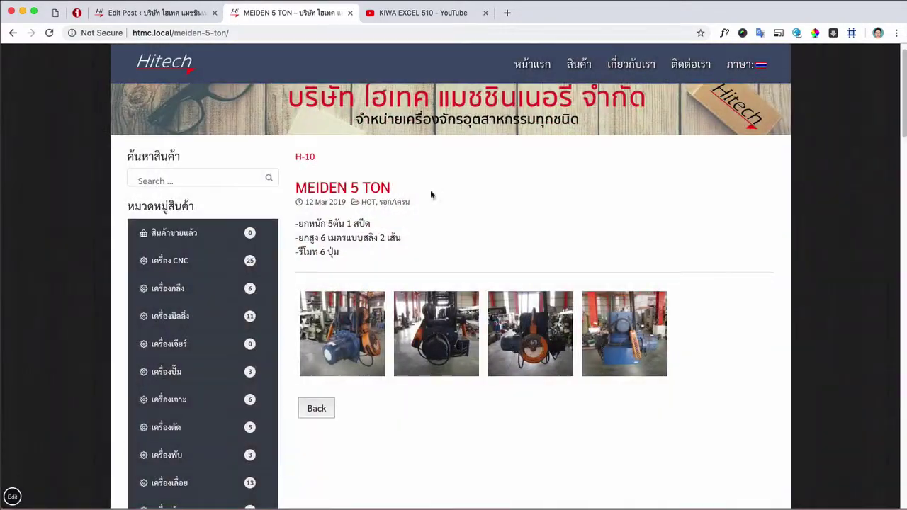
Step: Switch the product page to English to check its description, and return it to Thai
{"action": "scroll", "coordinate": [425, 213], "scroll_direction": "down", "scroll_amount": 1}
{"action": "scroll", "coordinate": [363, 229], "scroll_direction": "up", "scroll_amount": 1}
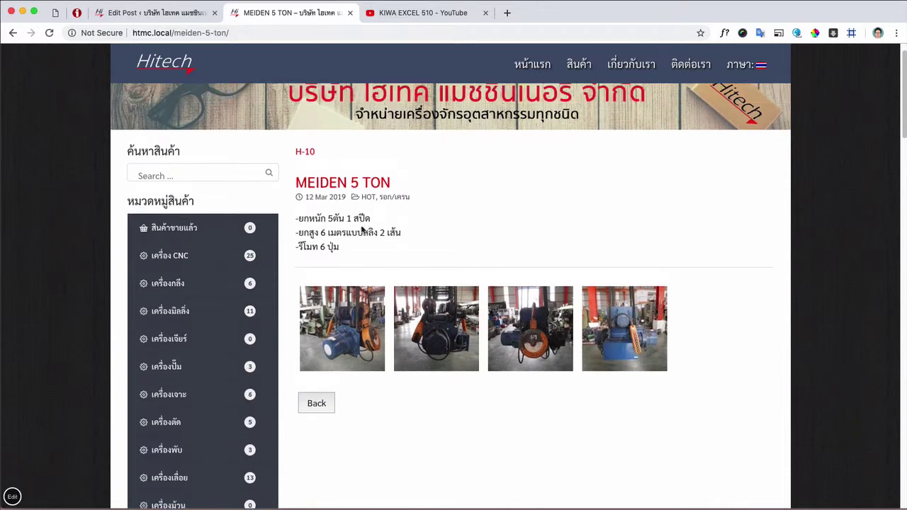
{"action": "mouse_move", "coordinate": [740, 64]}
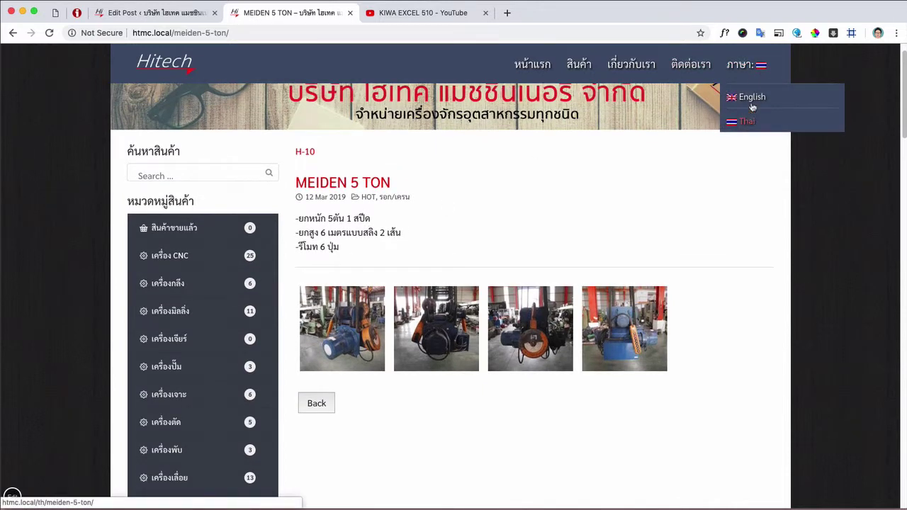
{"action": "left_click", "coordinate": [747, 97]}
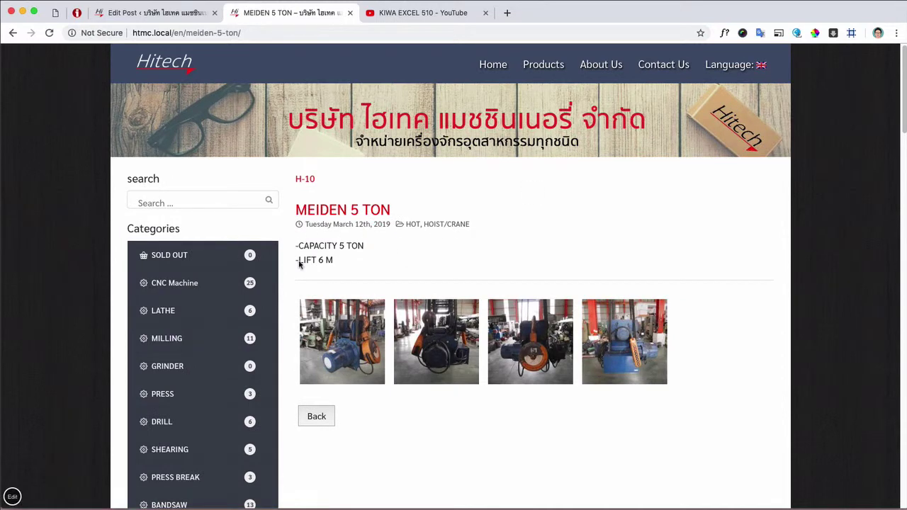
{"action": "mouse_move", "coordinate": [729, 66]}
{"action": "left_click", "coordinate": [728, 122]}
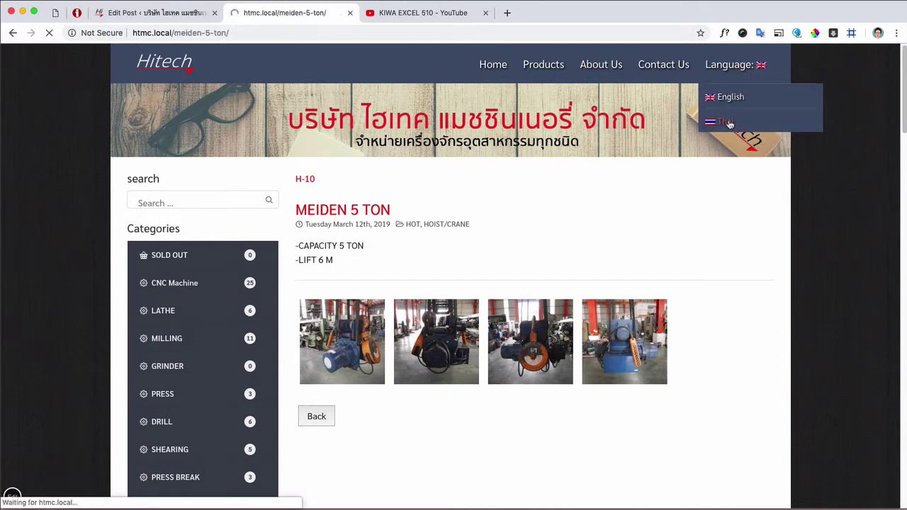
Step: Copy the web address of the KIWA EXCEL 510 video on YouTube
{"action": "left_click", "coordinate": [195, 14]}
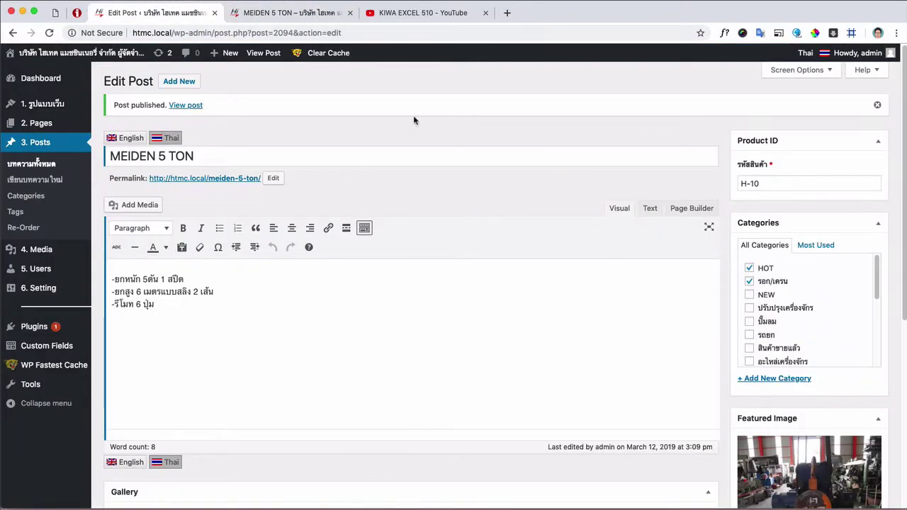
{"action": "left_click", "coordinate": [402, 16]}
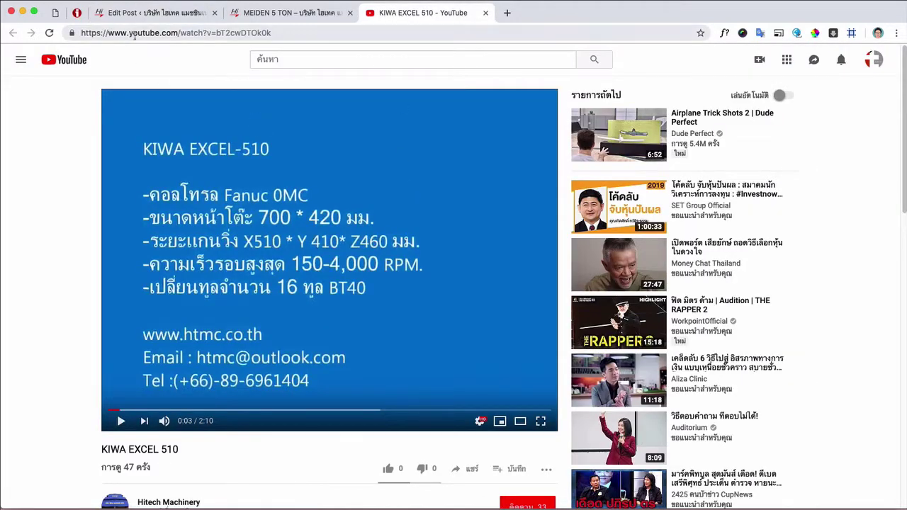
{"action": "left_click", "coordinate": [200, 36]}
{"action": "key", "text": "super+c"}
{"action": "right_click", "coordinate": [201, 37]}
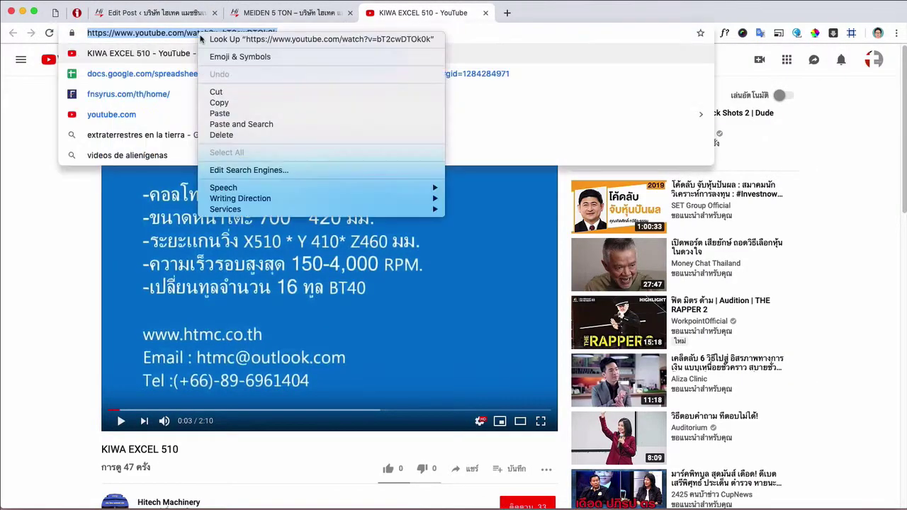
{"action": "left_click", "coordinate": [216, 104]}
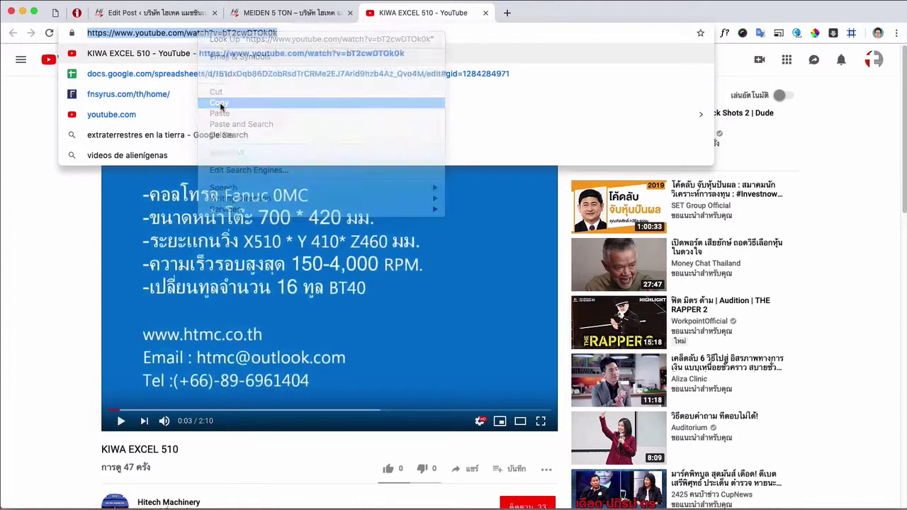
Step: Embed the copied YouTube video on a new line below the post's Thai description
{"action": "left_click", "coordinate": [178, 16]}
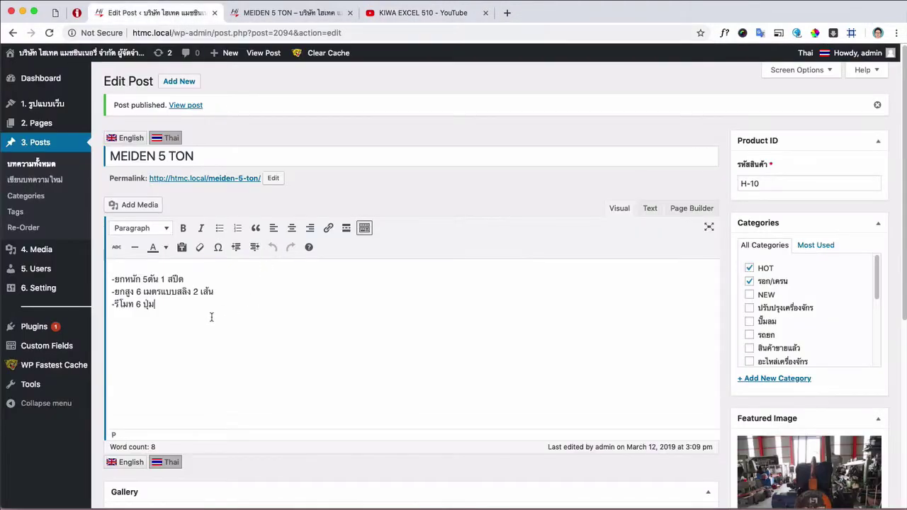
{"action": "key", "text": "Return"}
{"action": "key", "text": "super+v"}
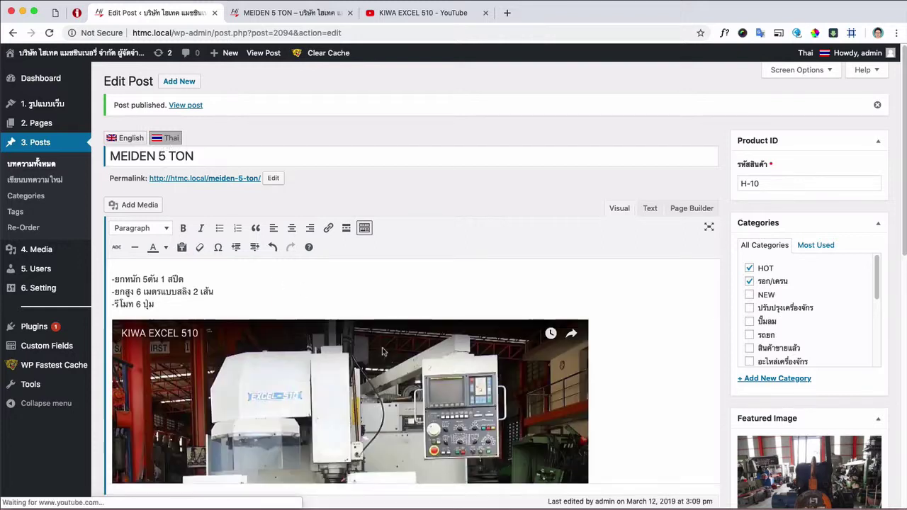
Step: Embed the same YouTube video below the English description and update the post
{"action": "left_click", "coordinate": [127, 138]}
{"action": "left_click", "coordinate": [132, 324]}
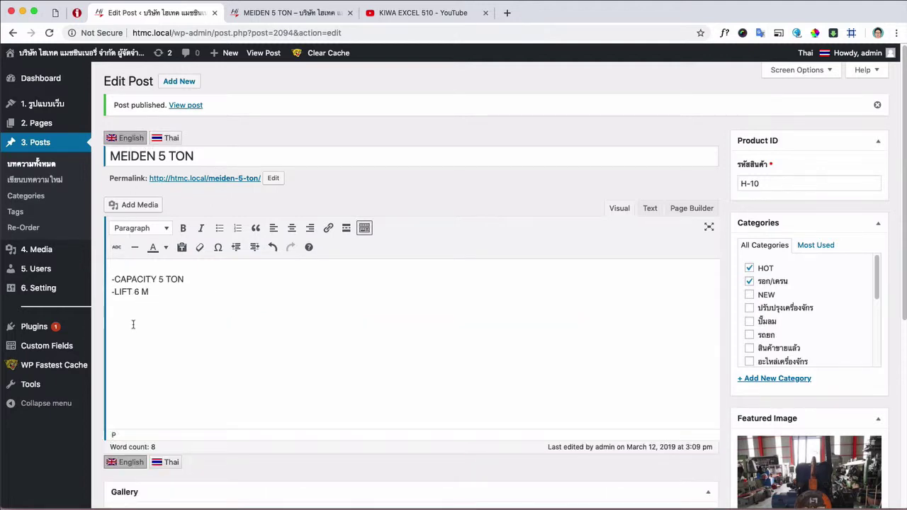
{"action": "key", "text": "ctrl+v"}
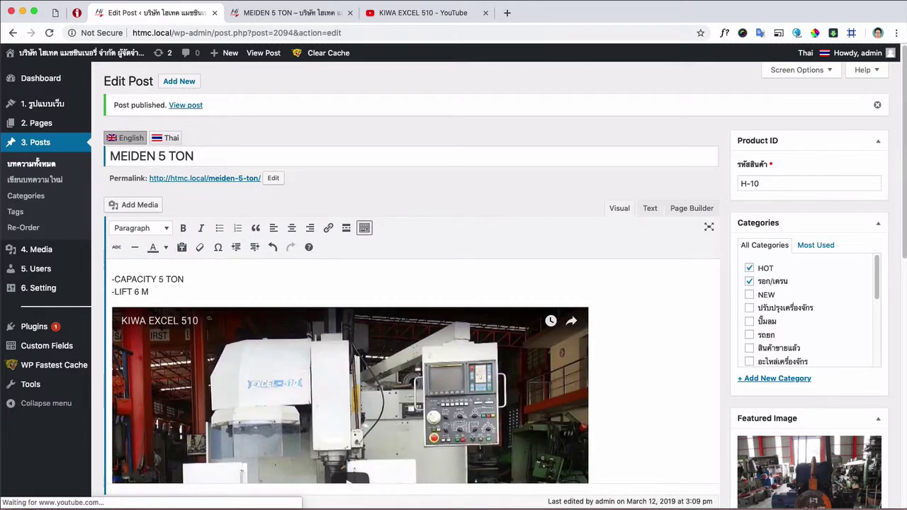
{"action": "scroll", "coordinate": [732, 340], "scroll_direction": "down", "scroll_amount": 5}
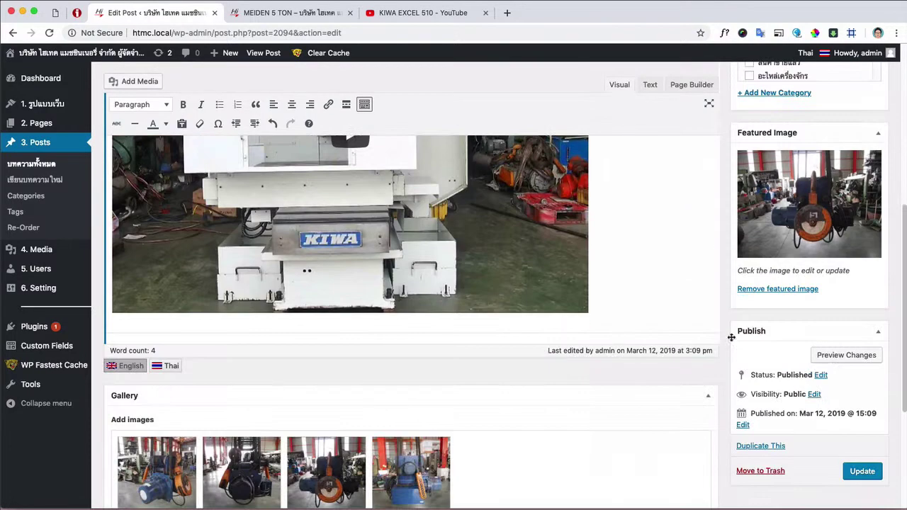
{"action": "left_click", "coordinate": [868, 476]}
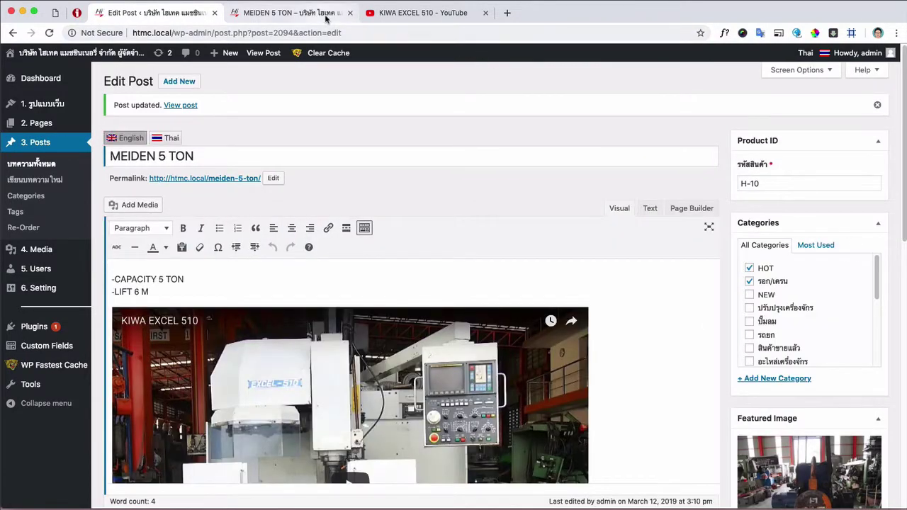
Step: Reload the public MEIDEN 5 TON page and check the embedded video below the description
{"action": "left_click", "coordinate": [326, 14]}
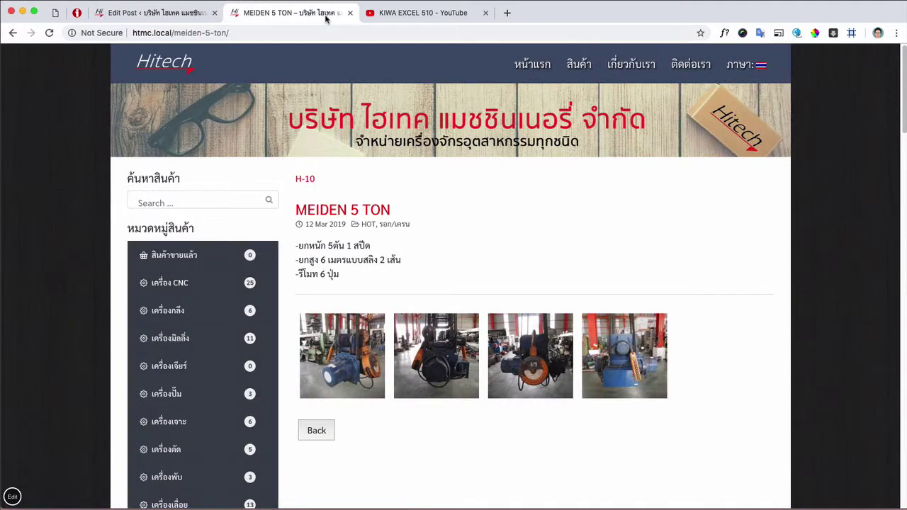
{"action": "left_click", "coordinate": [49, 33]}
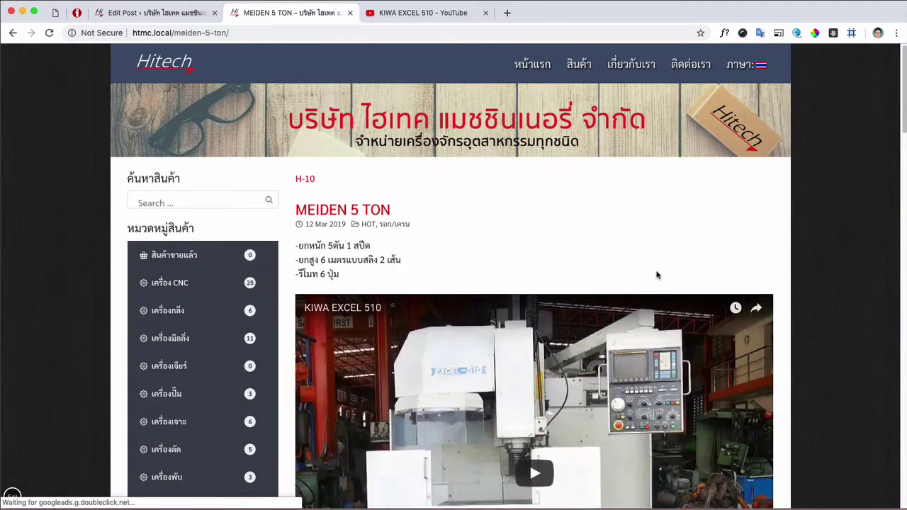
{"action": "scroll", "coordinate": [631, 259], "scroll_direction": "down", "scroll_amount": 3}
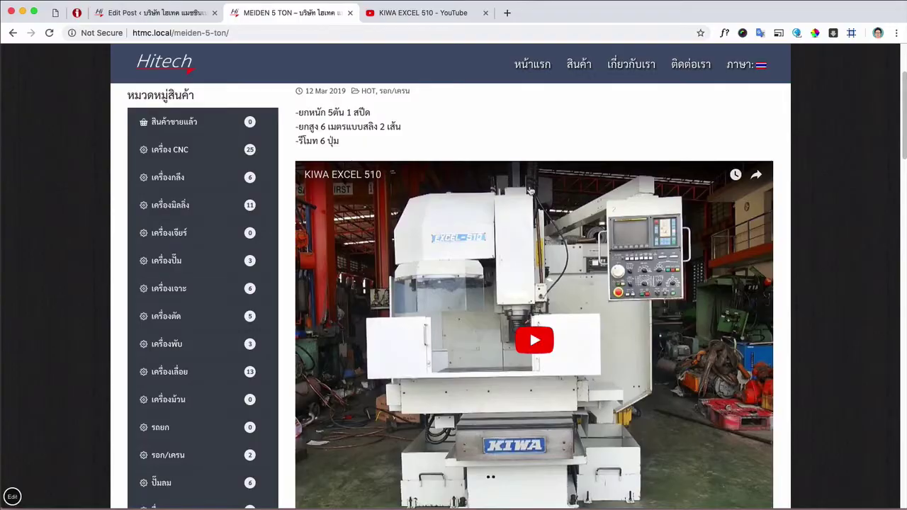
{"action": "scroll", "coordinate": [530, 190], "scroll_direction": "down", "scroll_amount": 3}
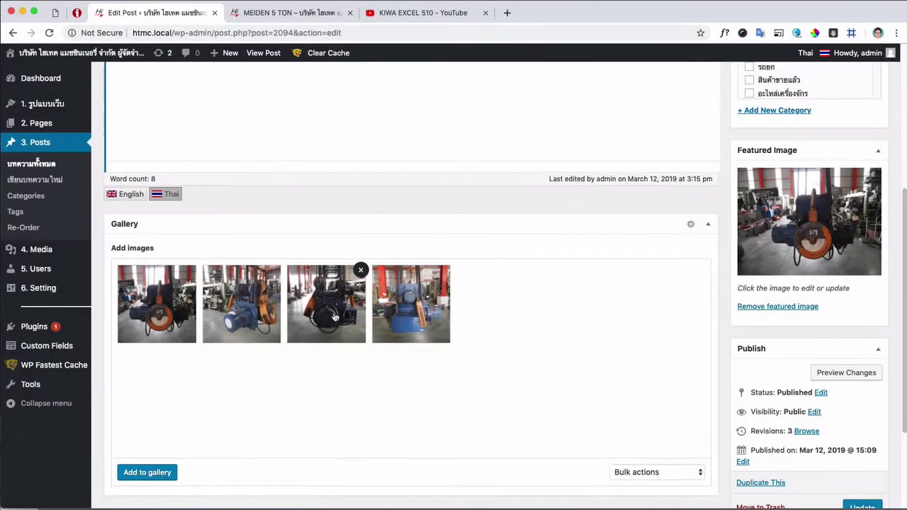
Step: Reorder the post's gallery so the dark motor photo comes second, ahead of the blue motor photo with the orange hook
{"action": "left_click_drag", "start_coordinate": [334, 316], "coordinate": [153, 314]}
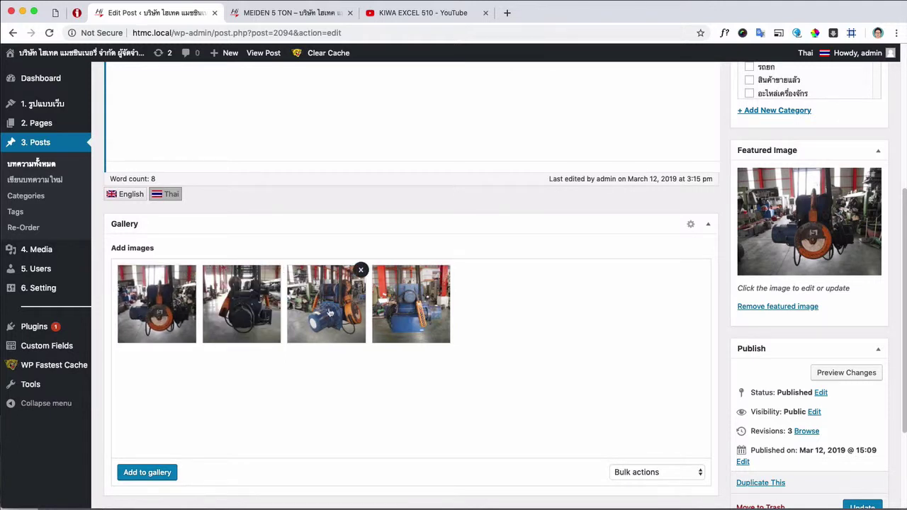
{"action": "left_click_drag", "start_coordinate": [325, 312], "coordinate": [352, 323]}
Step: Open H-10-1.jpg from the gallery in the image editor and rotate it counterclockwise through four quarter turns
{"action": "left_click", "coordinate": [409, 310]}
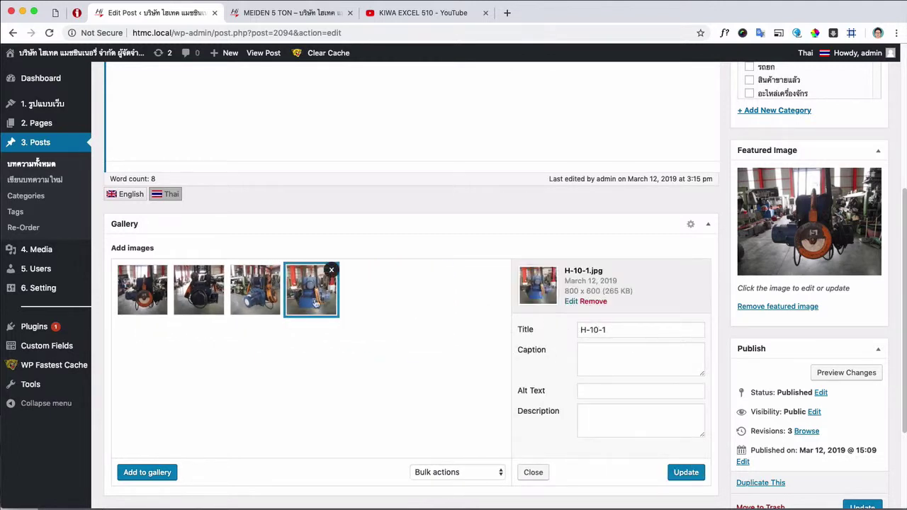
{"action": "left_click", "coordinate": [571, 301]}
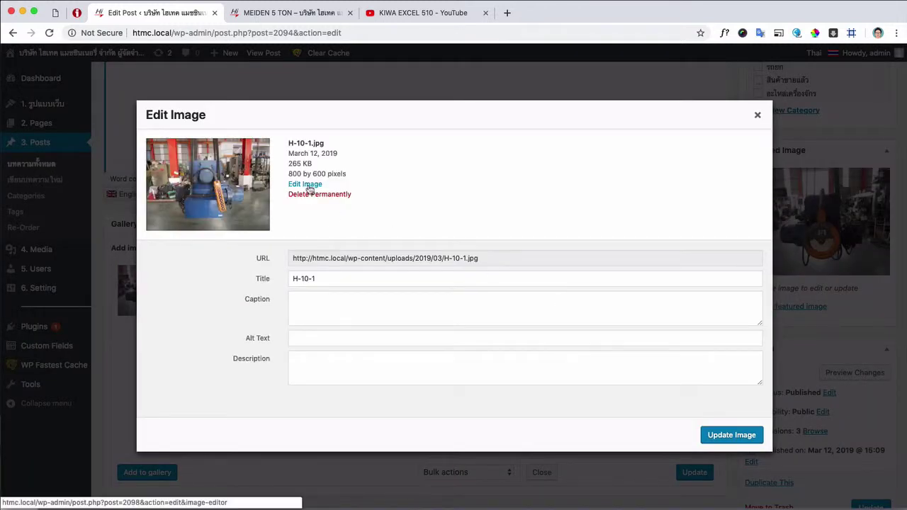
{"action": "left_click", "coordinate": [306, 184]}
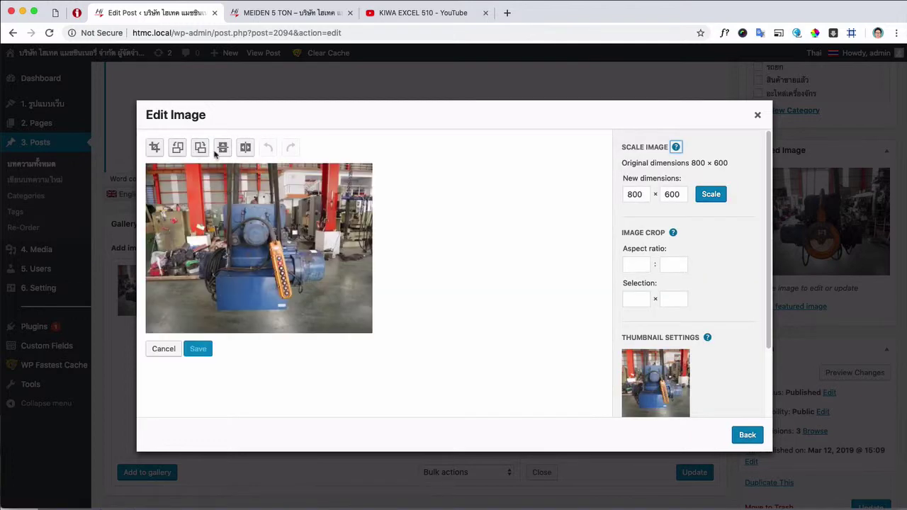
{"action": "left_click", "coordinate": [180, 151]}
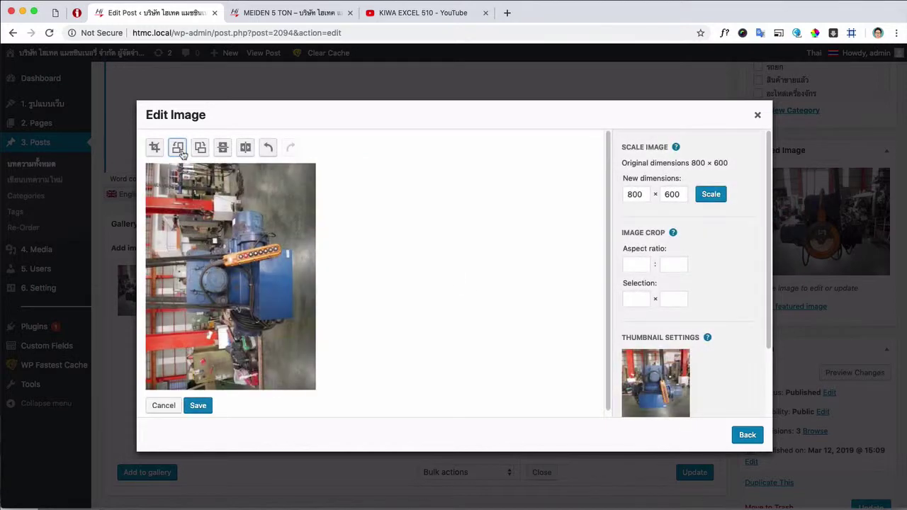
{"action": "left_click", "coordinate": [181, 151]}
{"action": "left_click", "coordinate": [181, 152]}
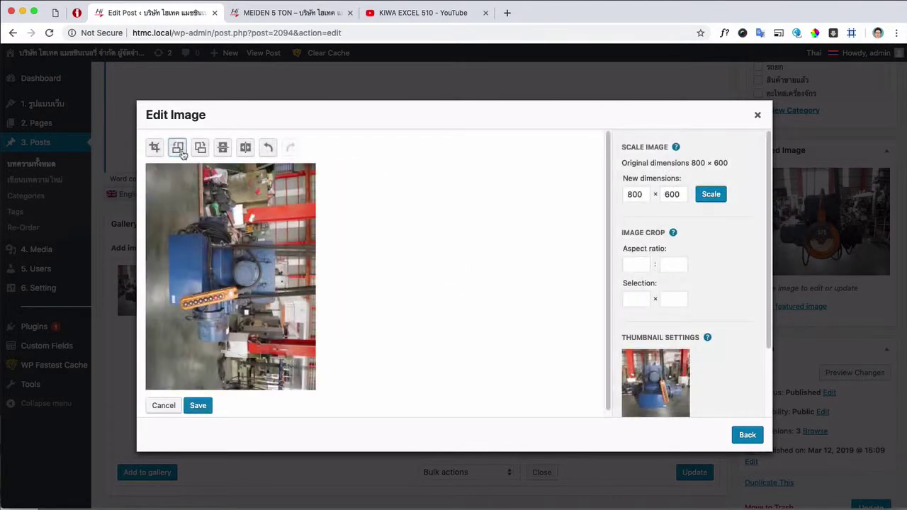
{"action": "left_click", "coordinate": [178, 150]}
Step: Mark a 622 × 470 crop selection on H-10-1.jpg, discard the image edits and close the gallery image editor
{"action": "left_click", "coordinate": [159, 152]}
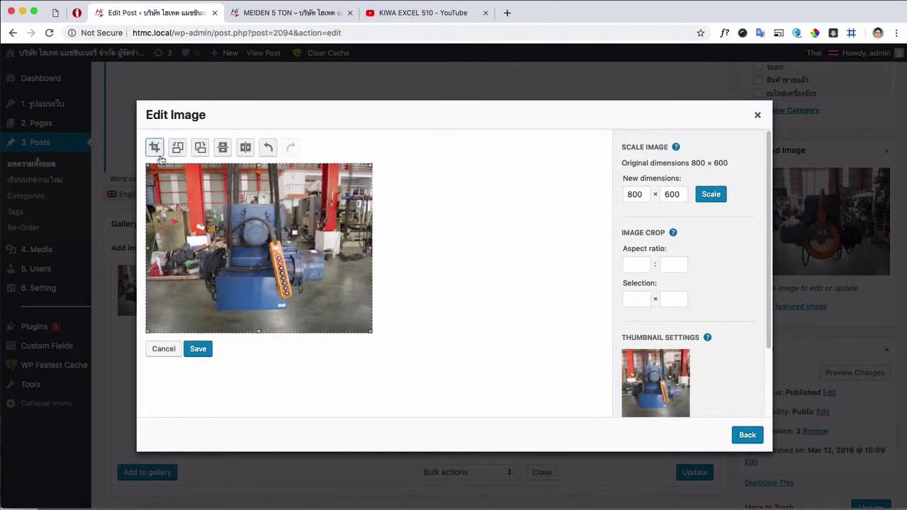
{"action": "left_click_drag", "start_coordinate": [148, 165], "coordinate": [171, 182]}
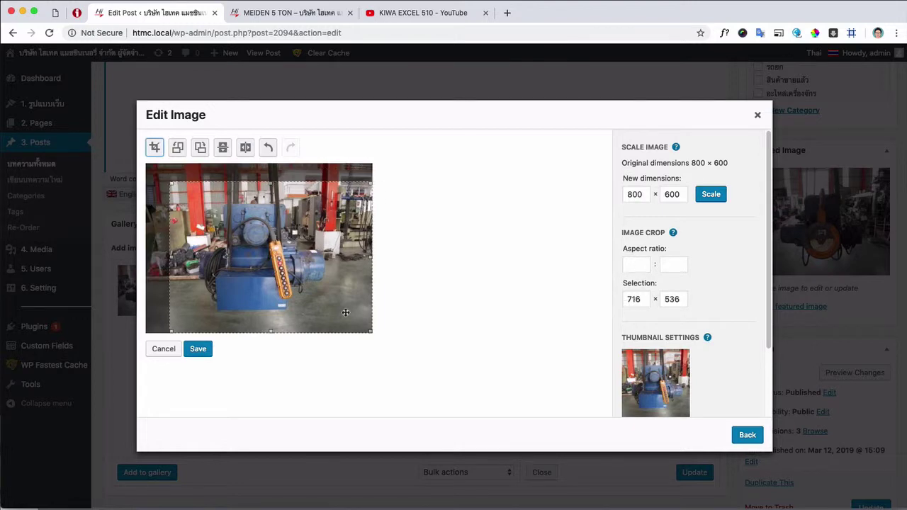
{"action": "left_click_drag", "start_coordinate": [372, 332], "coordinate": [345, 313]}
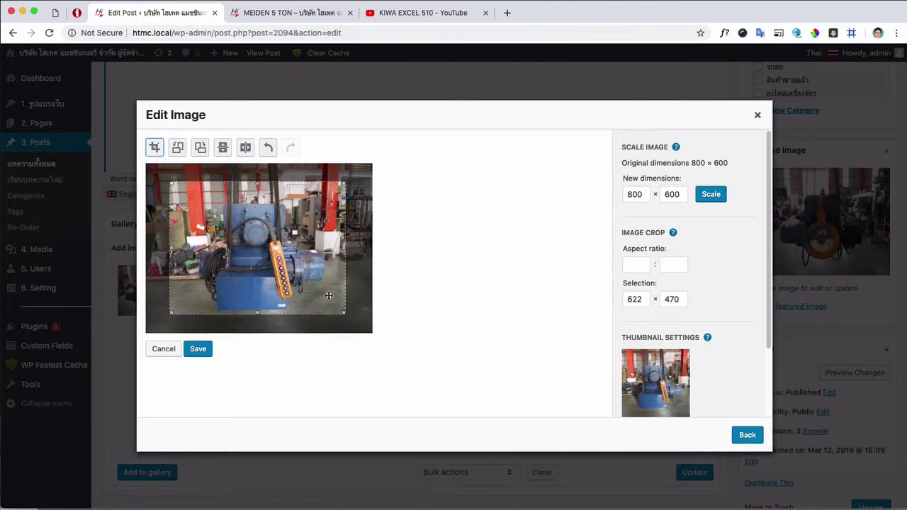
{"action": "left_click", "coordinate": [202, 351]}
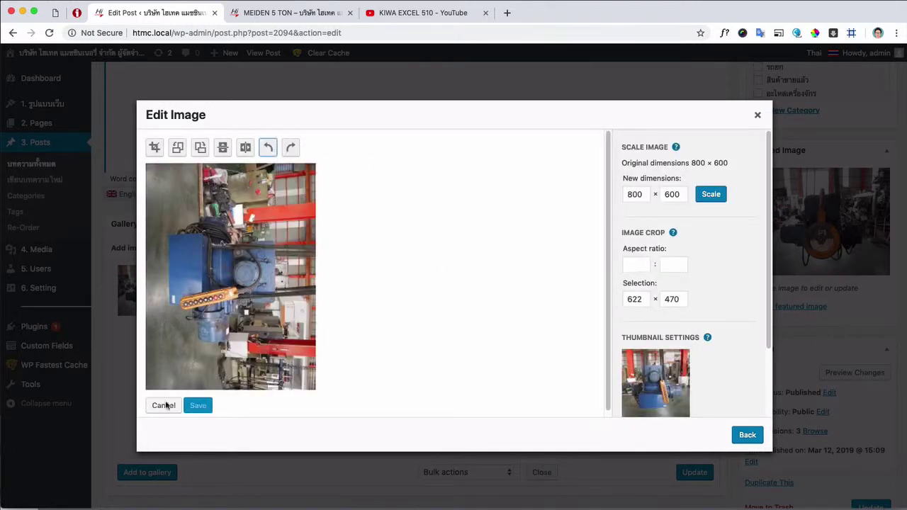
{"action": "left_click", "coordinate": [164, 405]}
{"action": "left_click", "coordinate": [543, 115]}
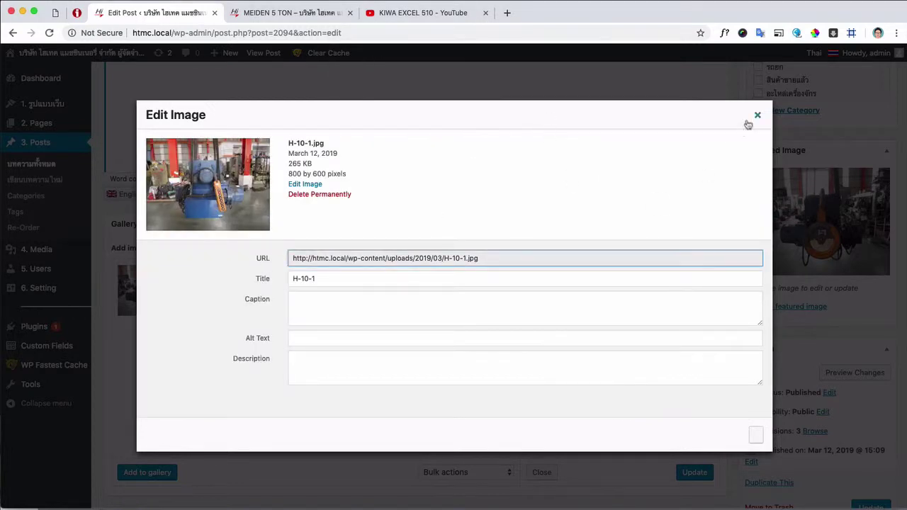
{"action": "left_click", "coordinate": [756, 115]}
{"action": "scroll", "coordinate": [460, 355], "scroll_direction": "down", "scroll_amount": 1}
{"action": "left_click", "coordinate": [533, 450]}
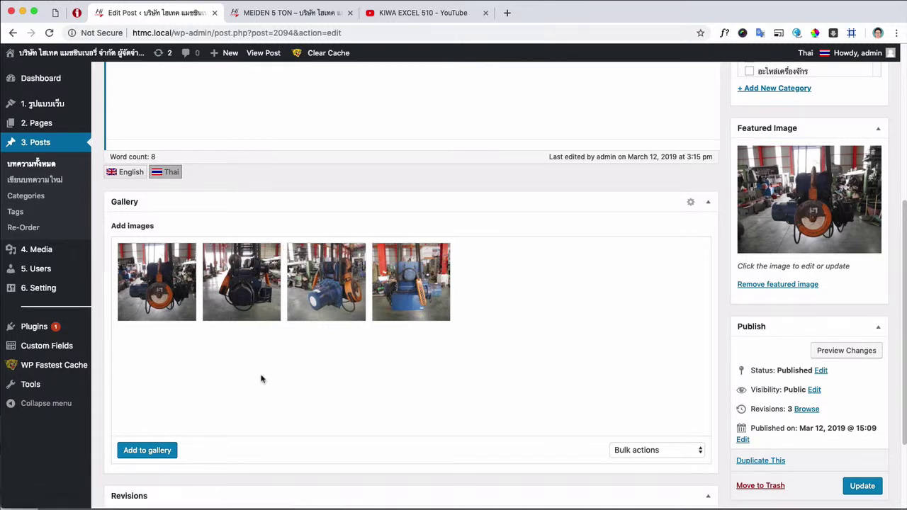
Step: Select two drilling machine photos from the media library for the post's gallery and clear both selections again
{"action": "left_click", "coordinate": [147, 451]}
{"action": "left_click", "coordinate": [408, 181]}
{"action": "left_click", "coordinate": [494, 202]}
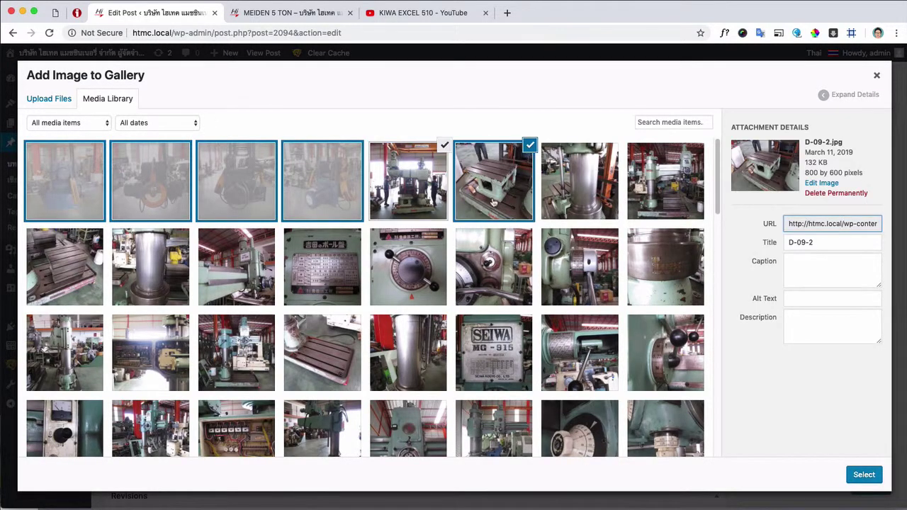
{"action": "left_click", "coordinate": [530, 147]}
{"action": "left_click", "coordinate": [445, 147]}
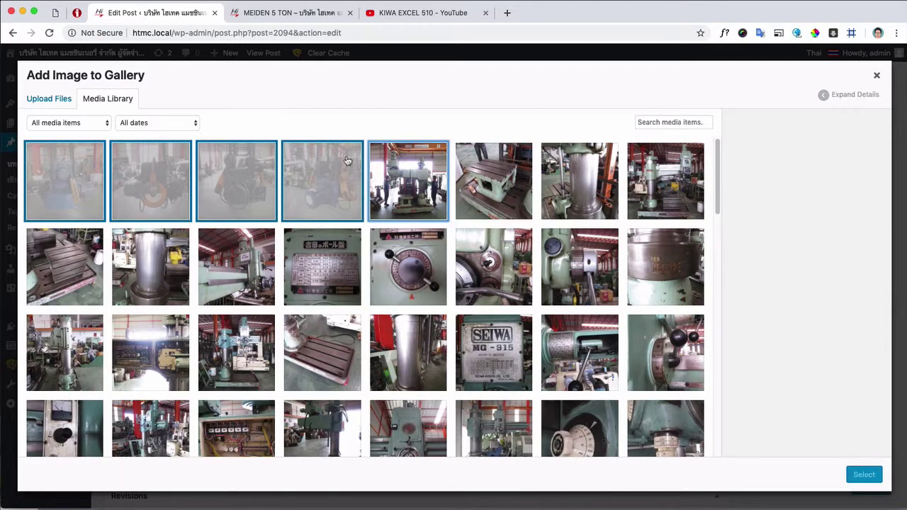
{"action": "left_click", "coordinate": [347, 161]}
{"action": "left_click", "coordinate": [864, 474]}
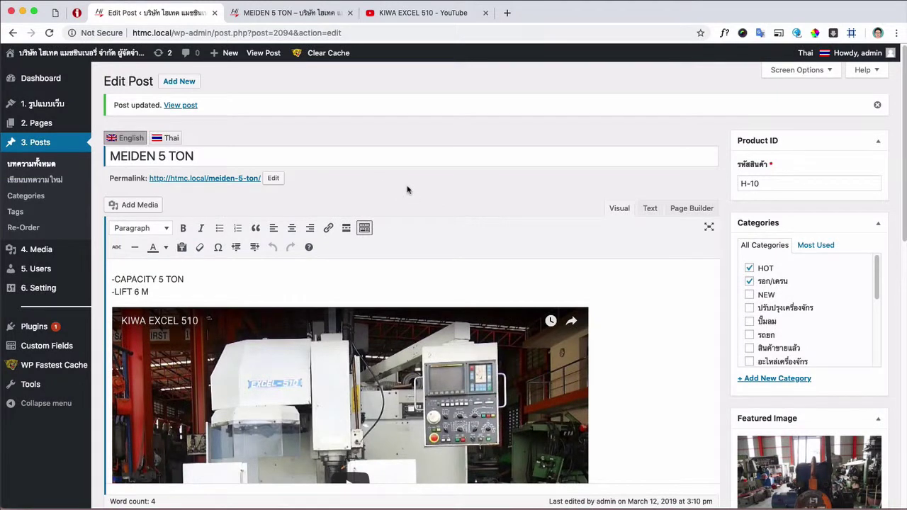
Step: Open the post's permalink slug for editing and confirm it as meiden-5-ton
{"action": "scroll", "coordinate": [101, 151], "scroll_direction": "down", "scroll_amount": 1}
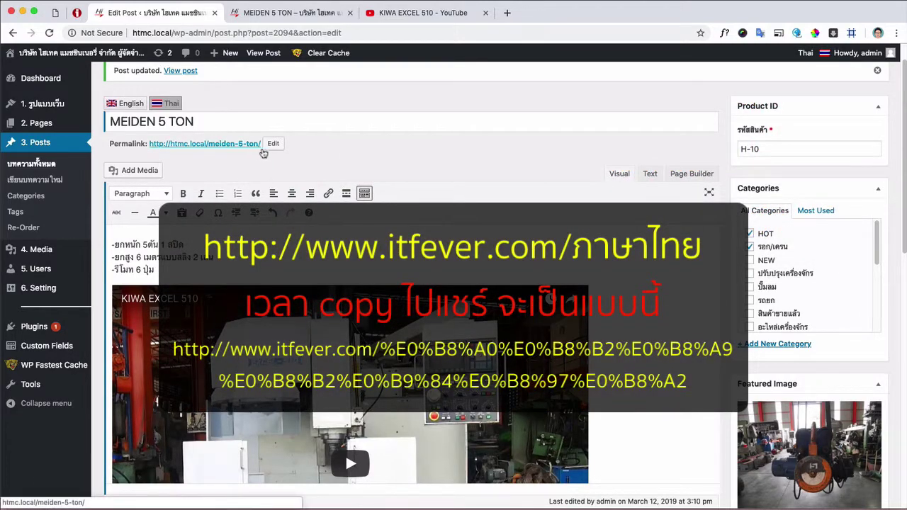
{"action": "left_click", "coordinate": [273, 144]}
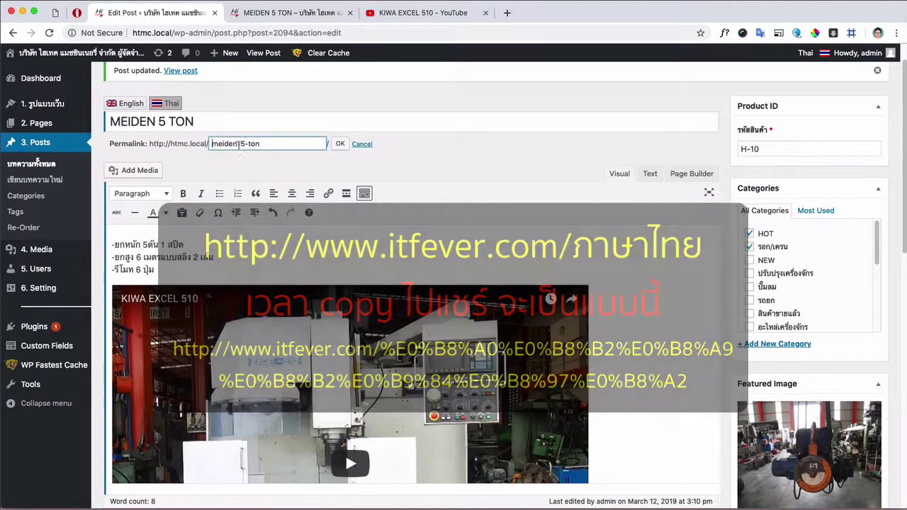
{"action": "left_click", "coordinate": [340, 143]}
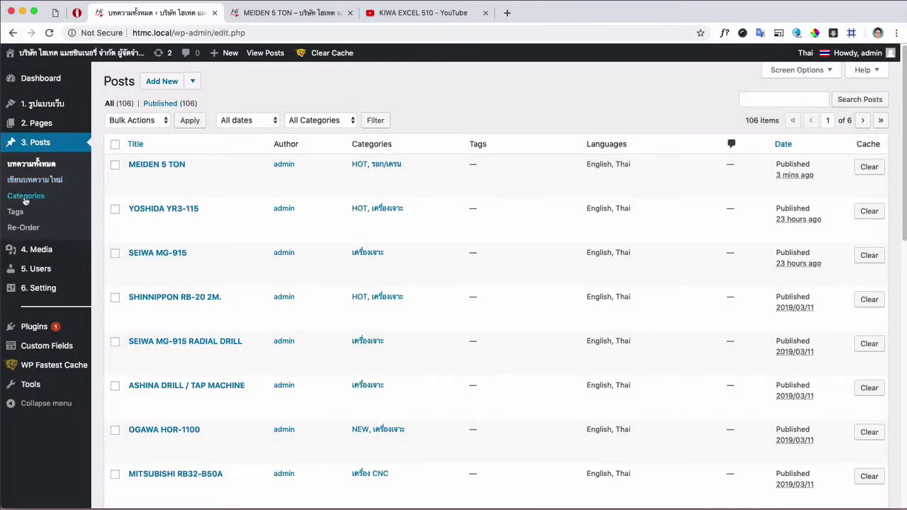
Step: Open the post categories and review the category names and slugs in both Thai and English
{"action": "left_click", "coordinate": [27, 197]}
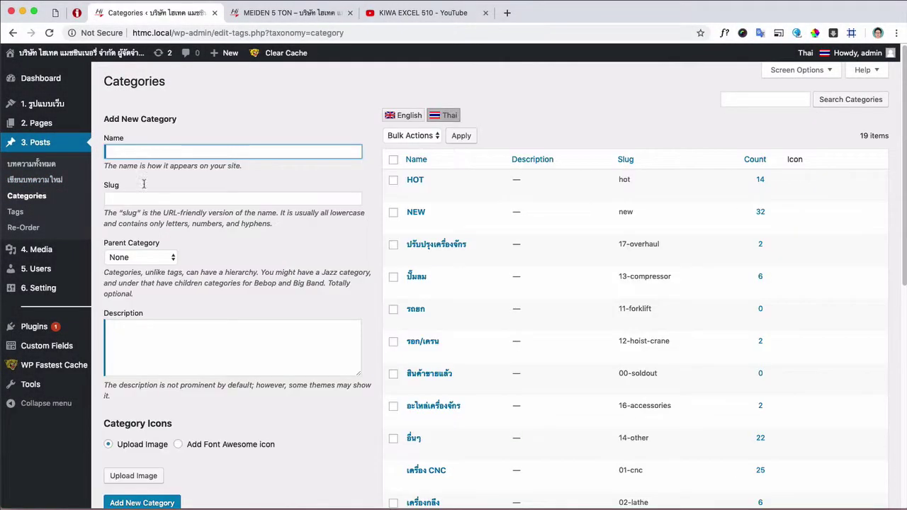
{"action": "scroll", "coordinate": [394, 318], "scroll_direction": "down", "scroll_amount": 5}
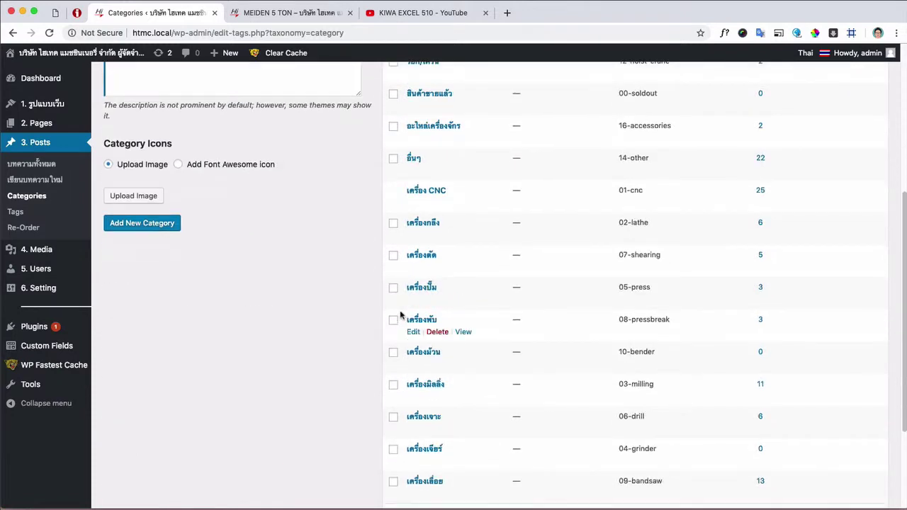
{"action": "scroll", "coordinate": [394, 318], "scroll_direction": "up", "scroll_amount": 5}
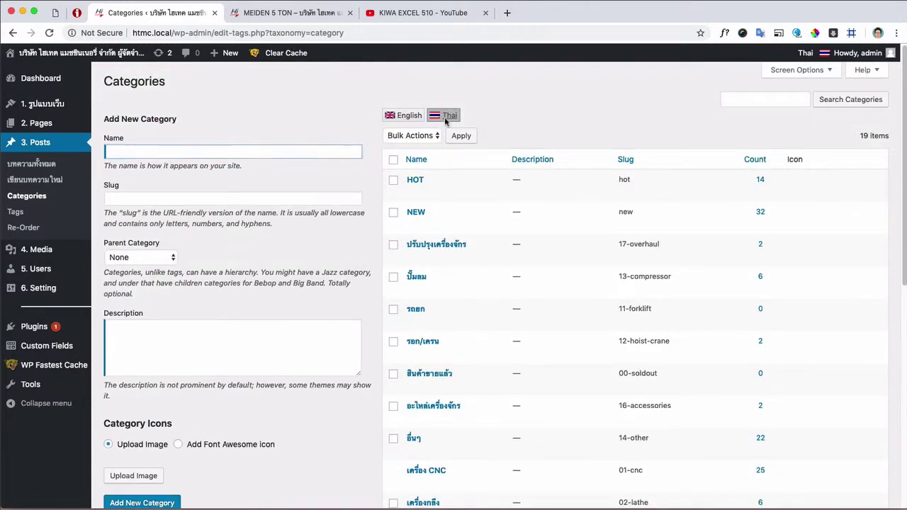
{"action": "left_click", "coordinate": [409, 121]}
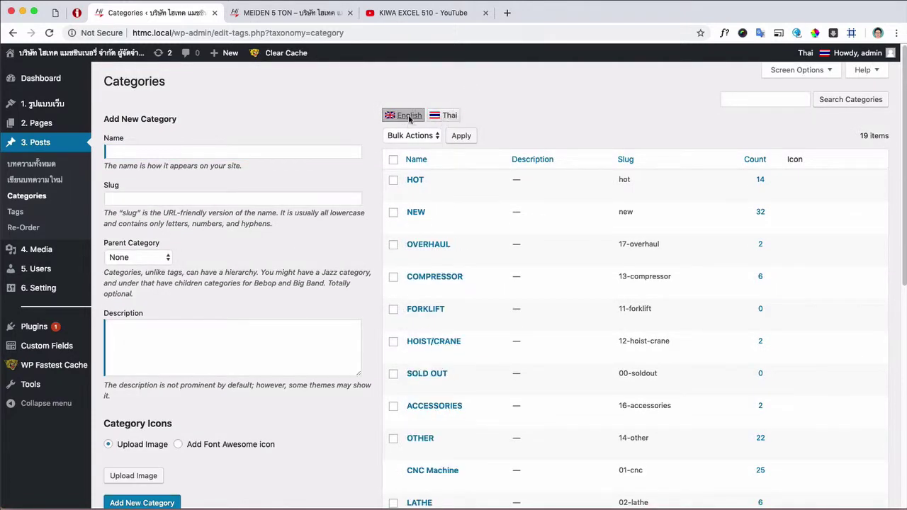
{"action": "left_click", "coordinate": [446, 116]}
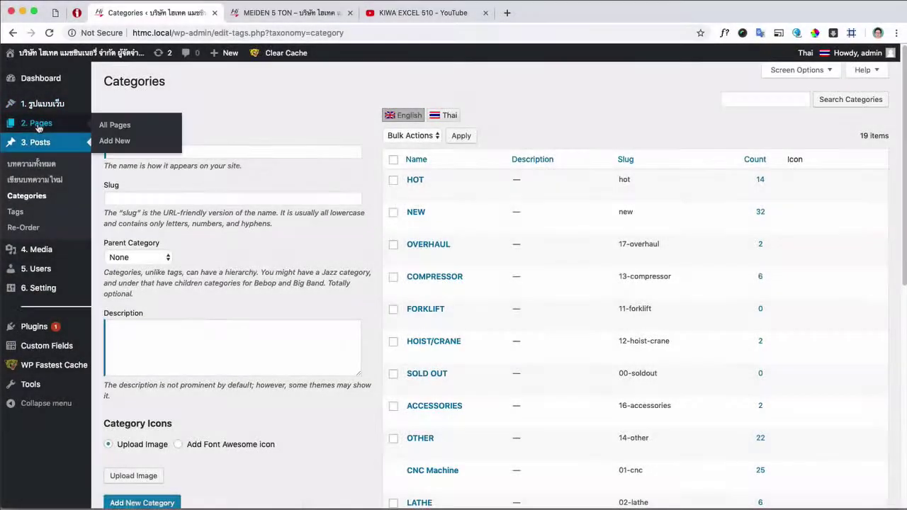
Step: Open the list of site pages and compare it with the navigation menu on the public MEIDEN 5 TON page
{"action": "left_click", "coordinate": [39, 126]}
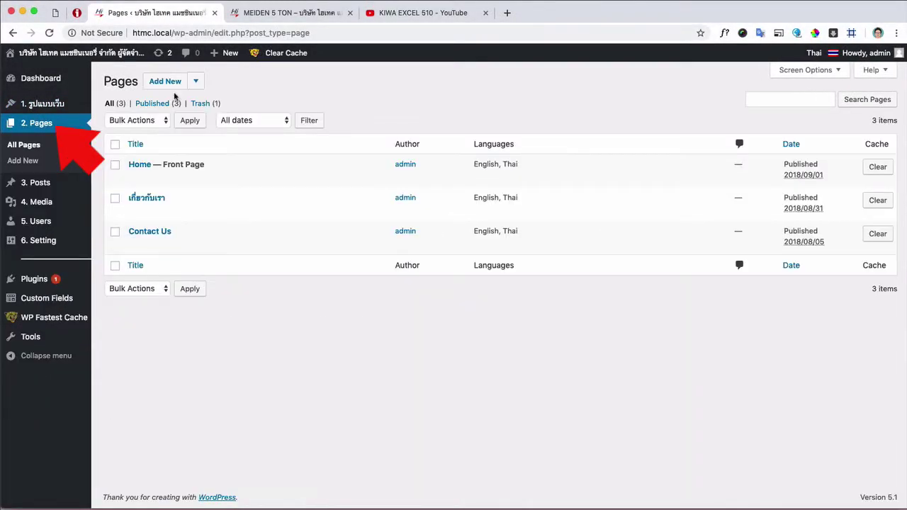
{"action": "left_click", "coordinate": [290, 13]}
{"action": "mouse_move", "coordinate": [578, 74]}
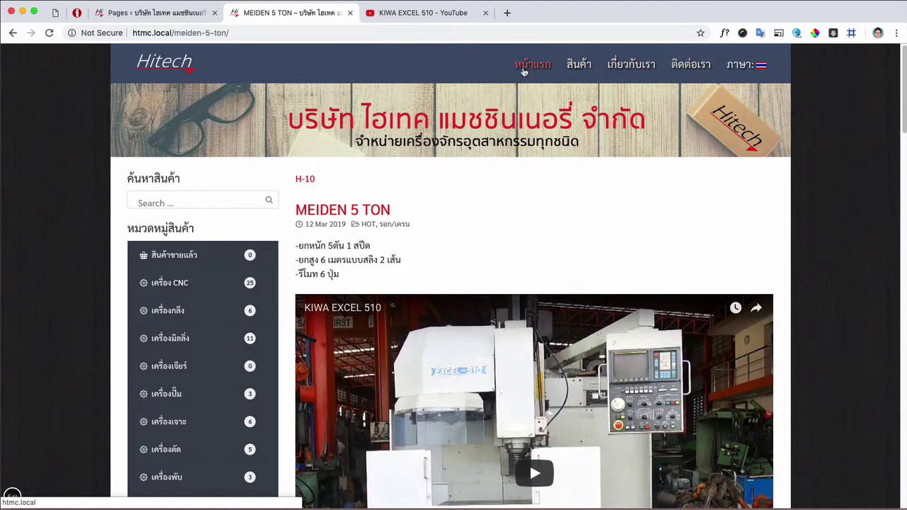
{"action": "left_click", "coordinate": [130, 14]}
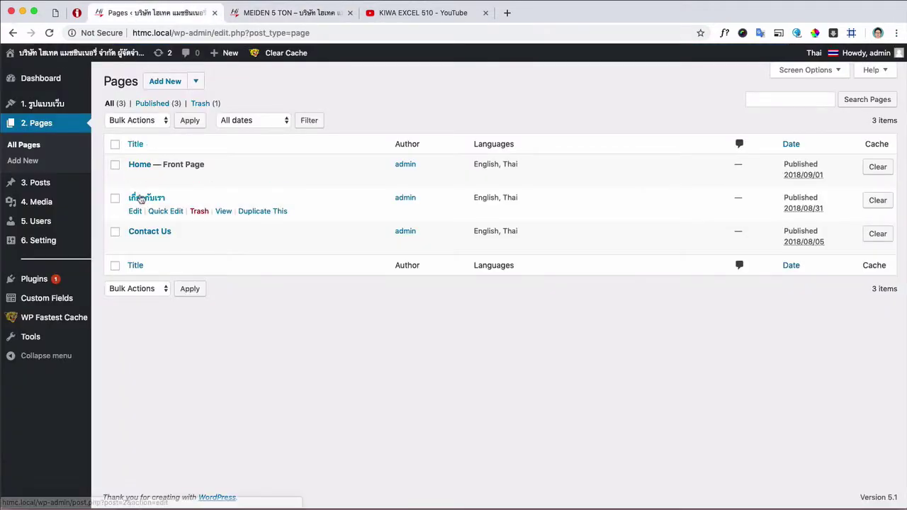